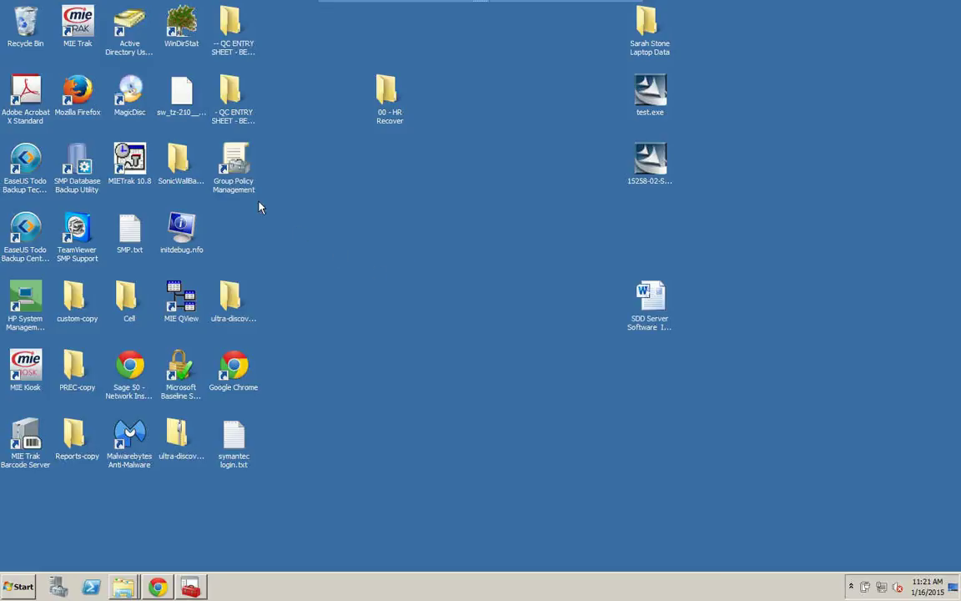
Step: Create a new GPO linked to precision.local and name it Don't Sleep
{"action": "double_click", "coordinate": [235, 159]}
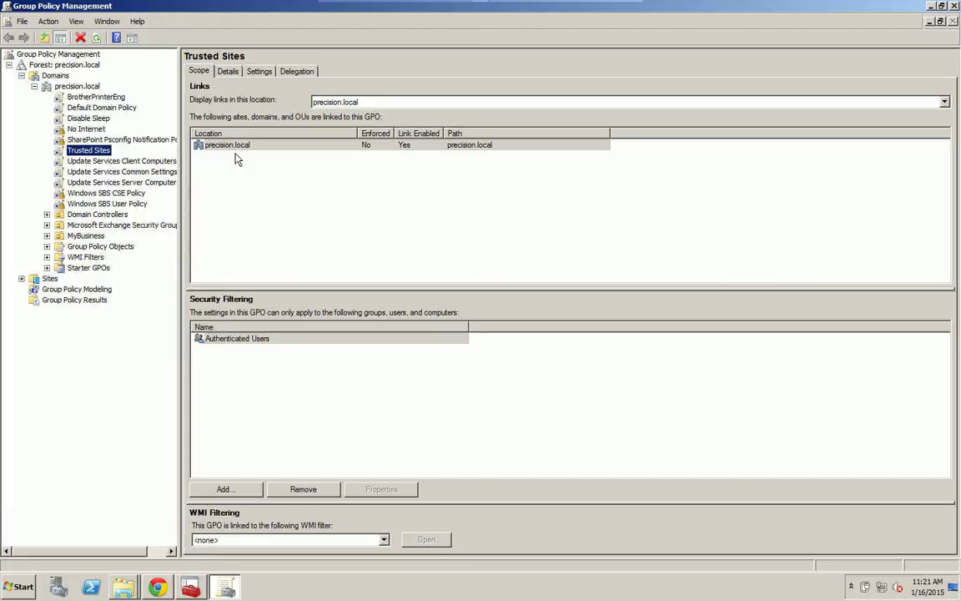
{"action": "right_click", "coordinate": [81, 89]}
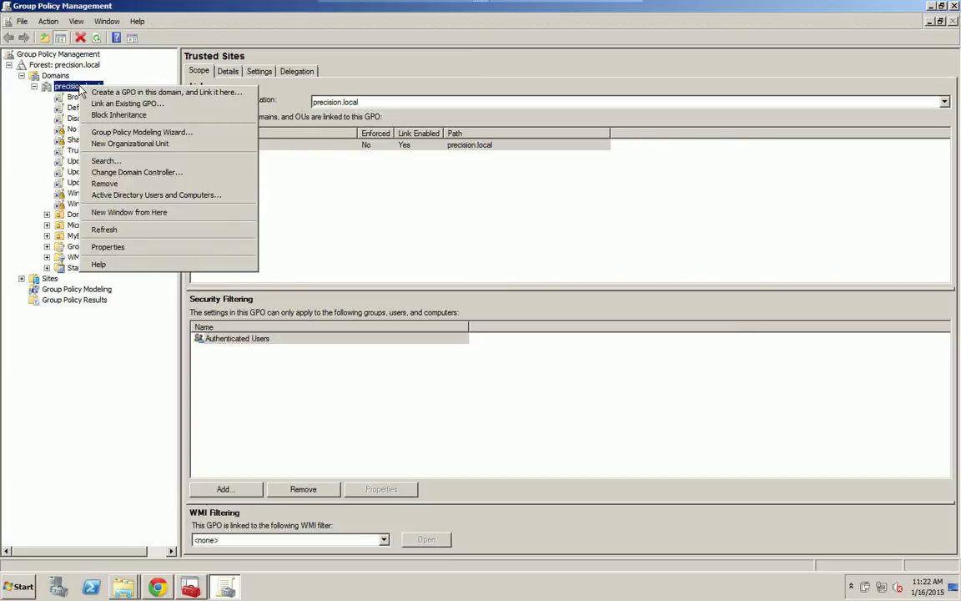
{"action": "left_click", "coordinate": [130, 93]}
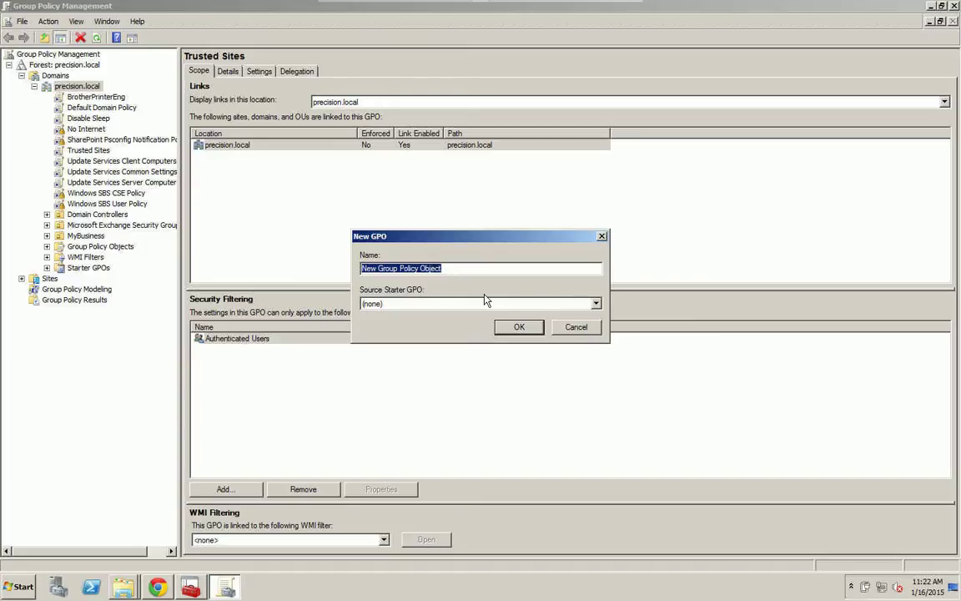
{"action": "type", "text": "Don't "}
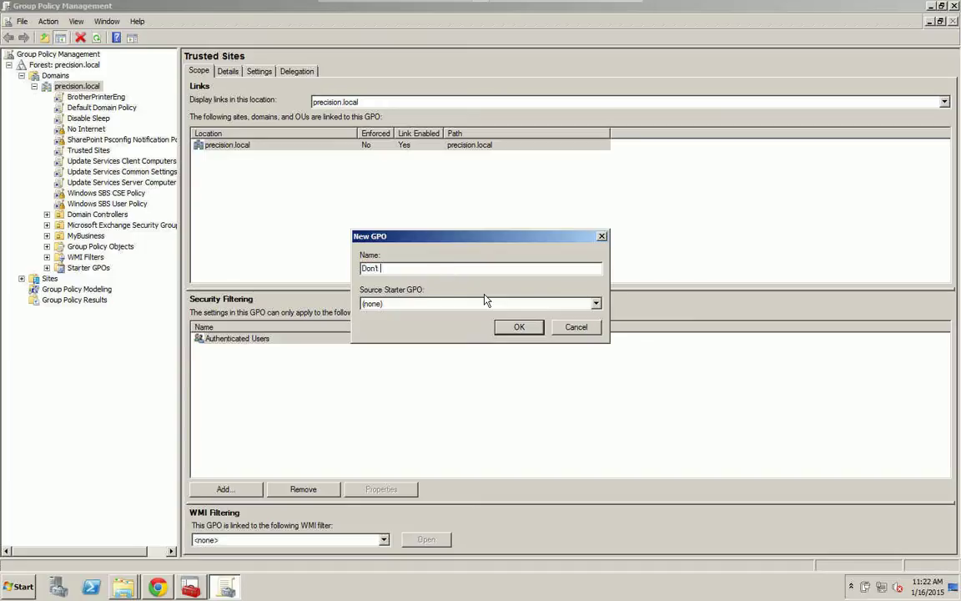
{"action": "type", "text": "Sleep"}
Step: Confirm the Don't Sleep GPO and open it in the Group Policy Management Editor
{"action": "left_click", "coordinate": [519, 326]}
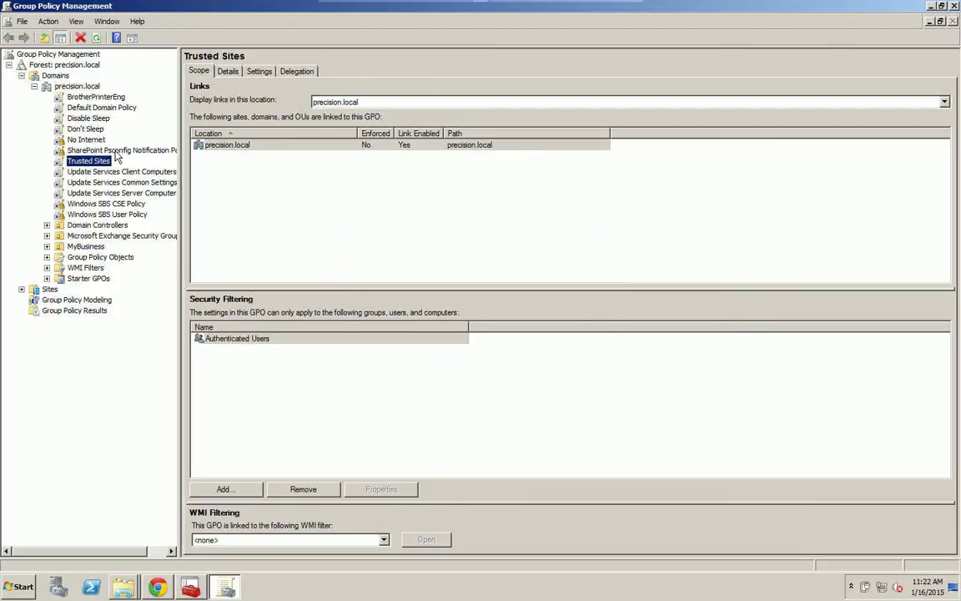
{"action": "right_click", "coordinate": [82, 129]}
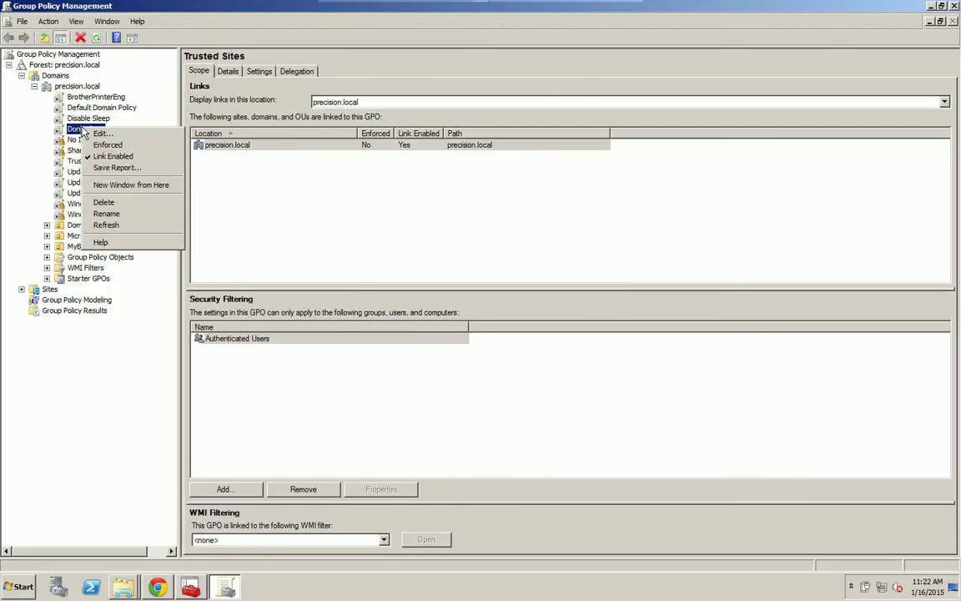
{"action": "left_click", "coordinate": [101, 135]}
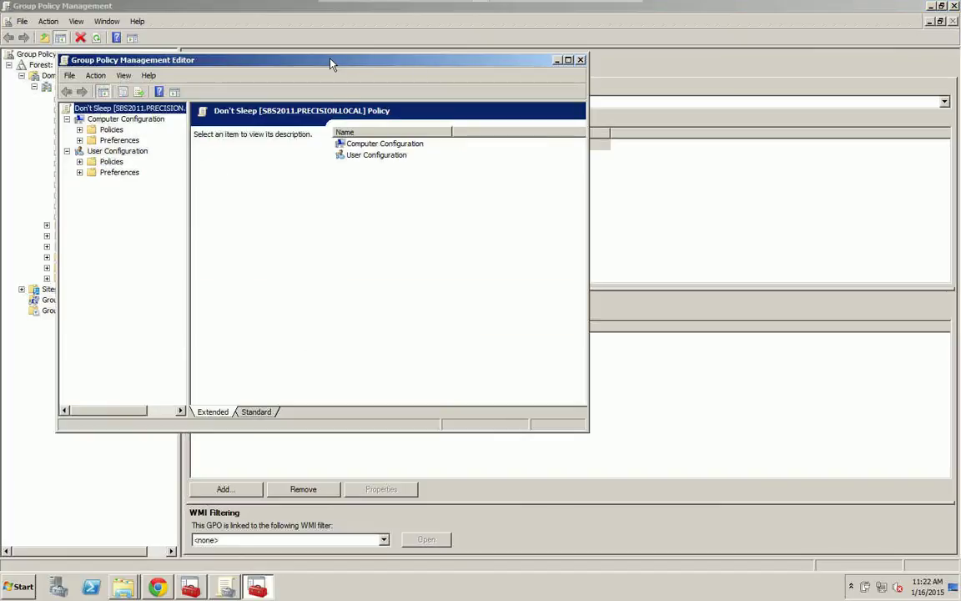
{"action": "left_click_drag", "start_coordinate": [332, 60], "coordinate": [458, 71]}
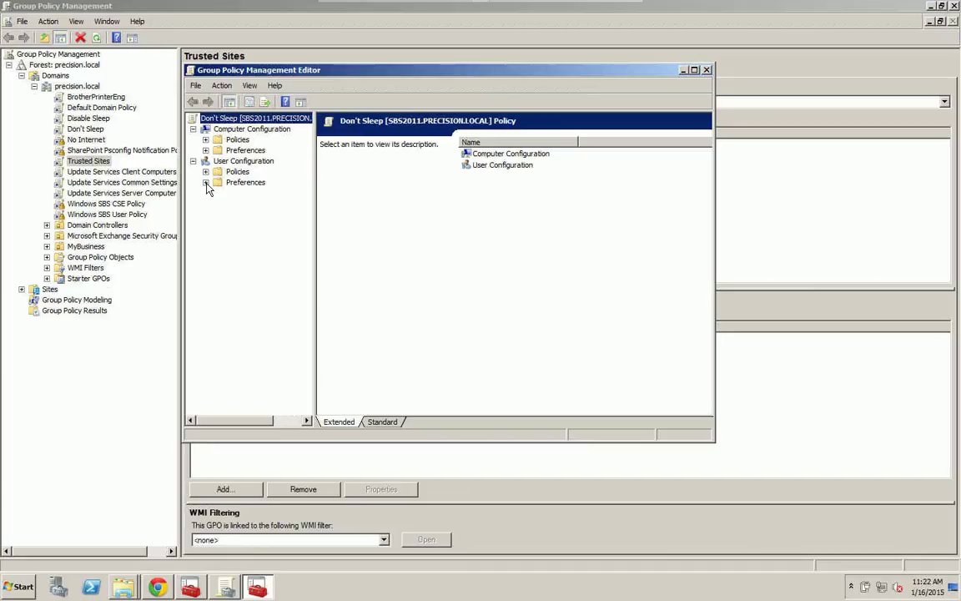
Step: Go to User Configuration > Preferences > Control Panel Settings > Power Options and bring up New
{"action": "left_click", "coordinate": [206, 182]}
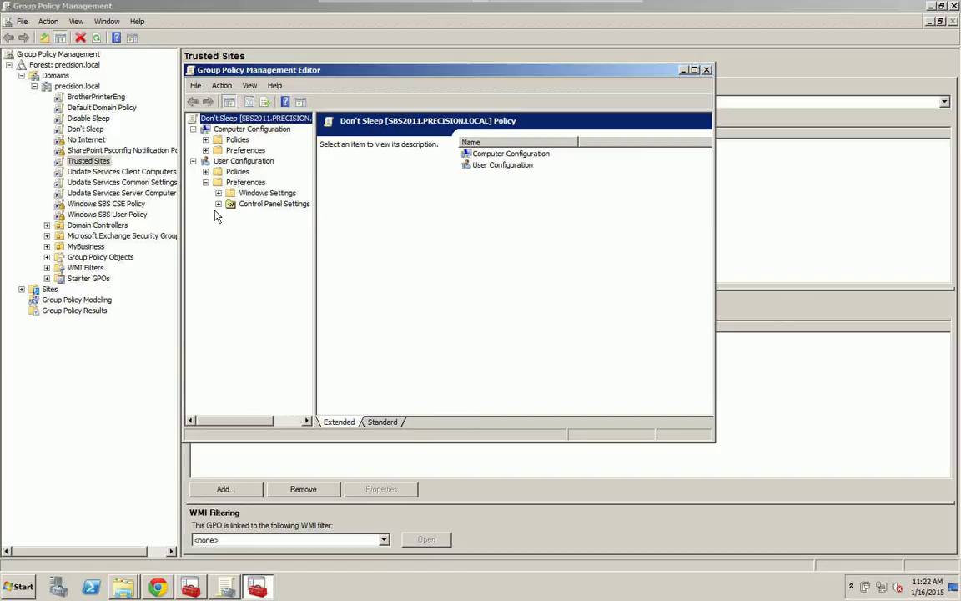
{"action": "left_click", "coordinate": [218, 204]}
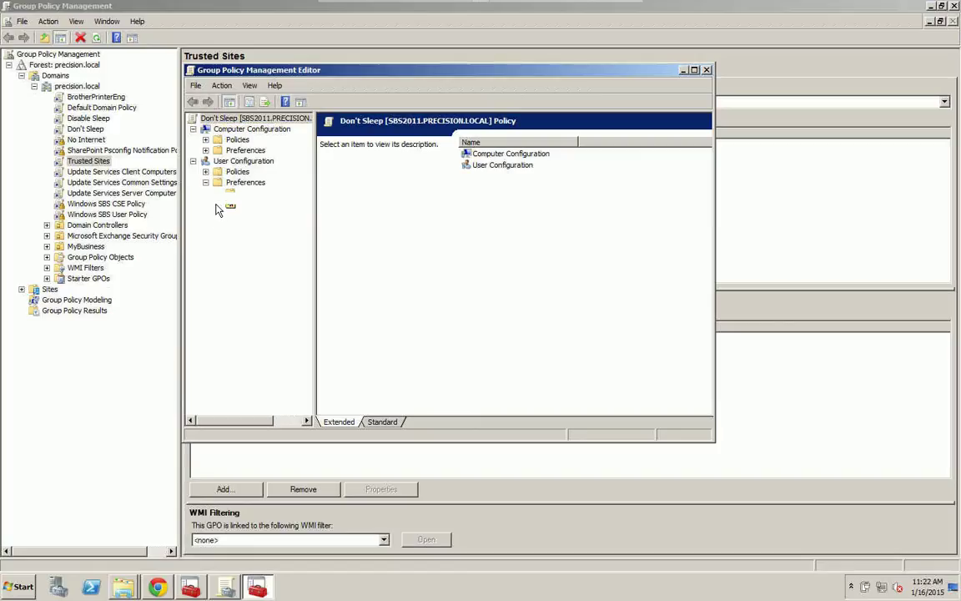
{"action": "left_click", "coordinate": [275, 278]}
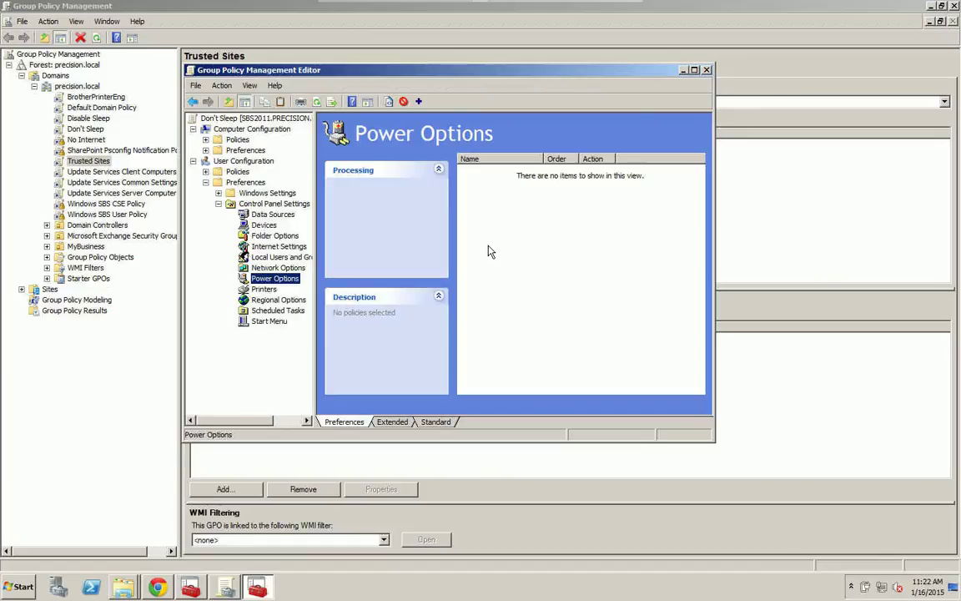
{"action": "right_click", "coordinate": [489, 249]}
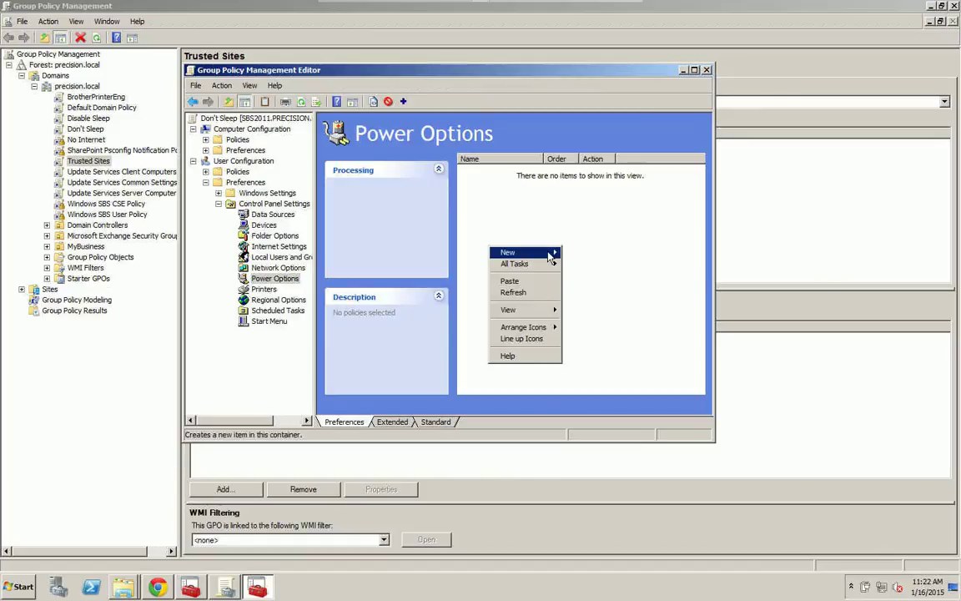
{"action": "mouse_move", "coordinate": [551, 255]}
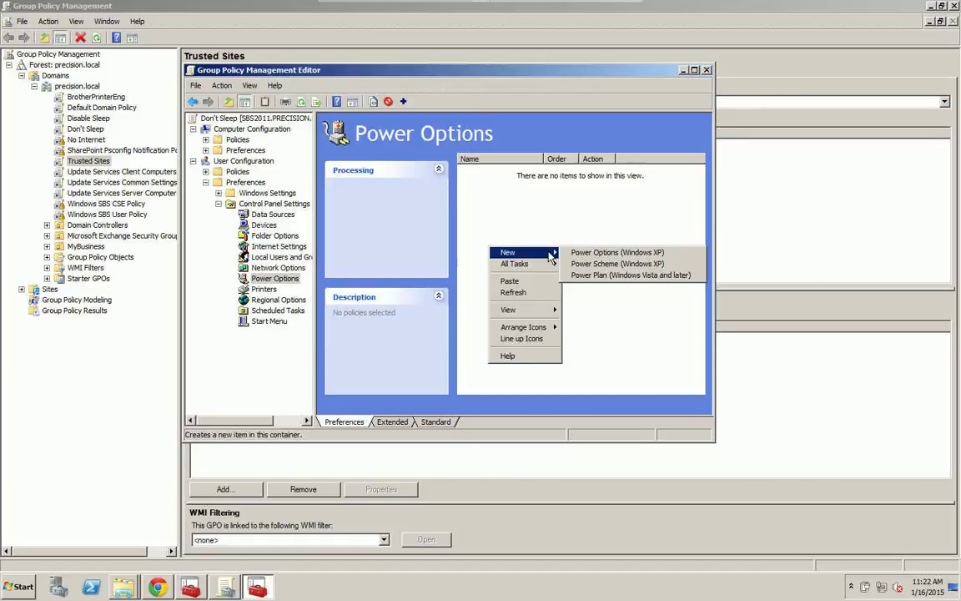
Step: Add a Vista-and-later power plan based on High performance, Action Create, named 'High performance - Default'
{"action": "left_click", "coordinate": [599, 276]}
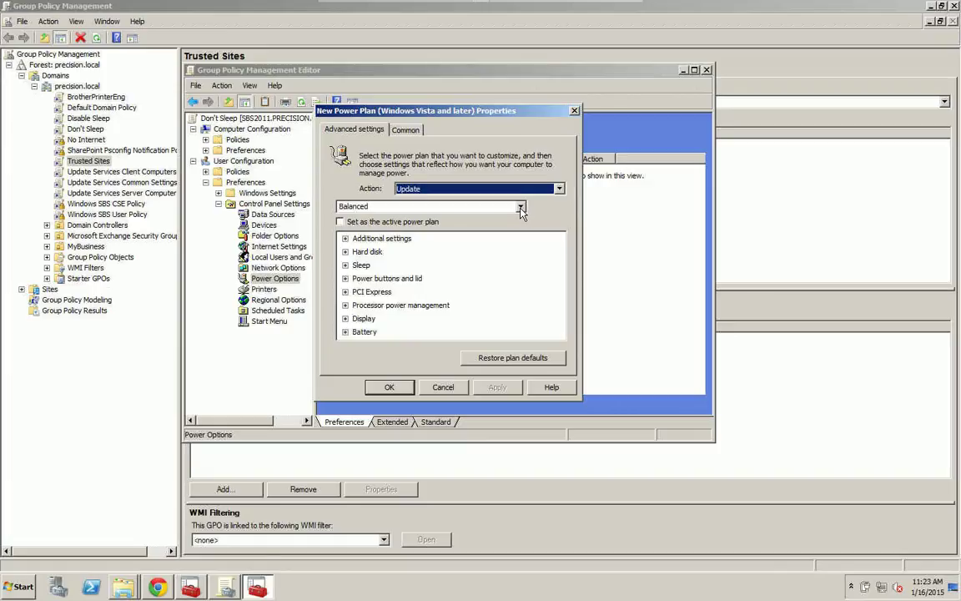
{"action": "left_click", "coordinate": [450, 207]}
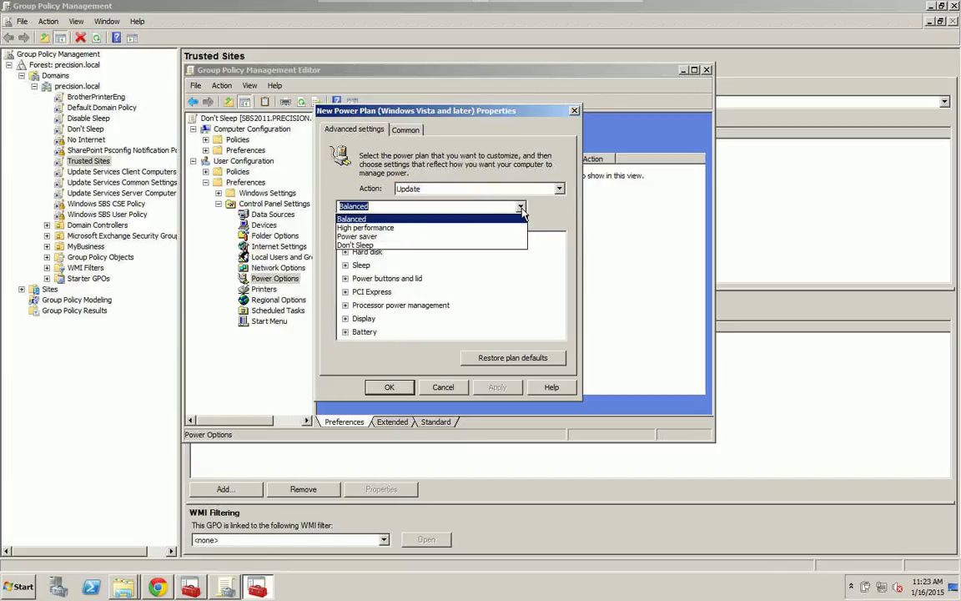
{"action": "left_click", "coordinate": [365, 227]}
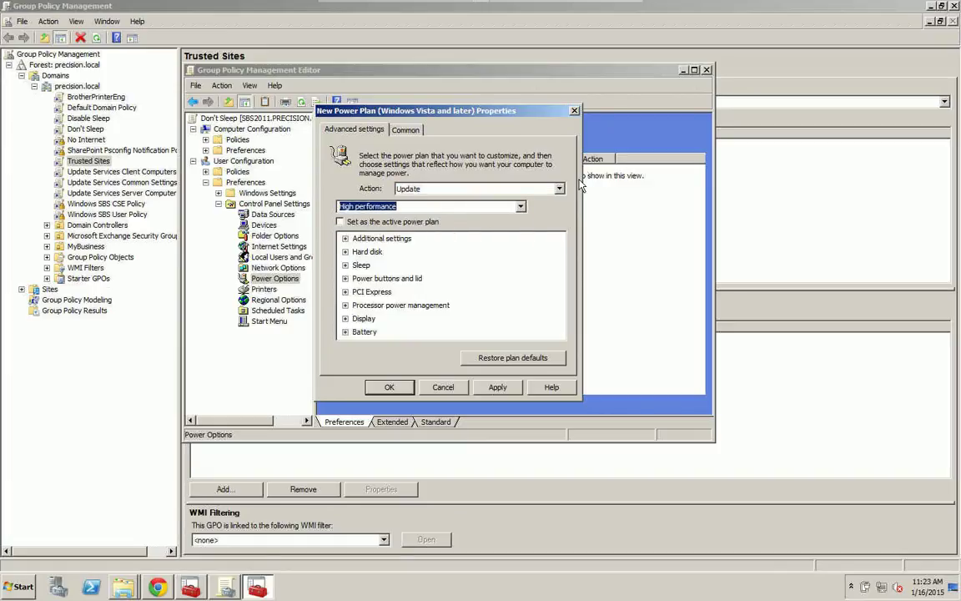
{"action": "left_click", "coordinate": [501, 189]}
{"action": "key", "text": "Up"}
{"action": "key", "text": "Up"}
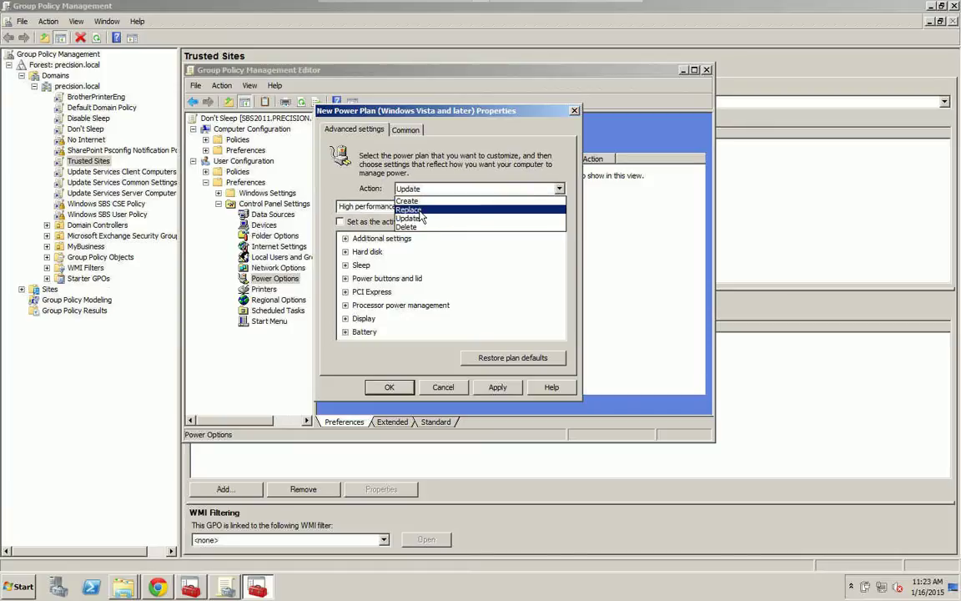
{"action": "key", "text": "Return"}
{"action": "key", "text": "Tab"}
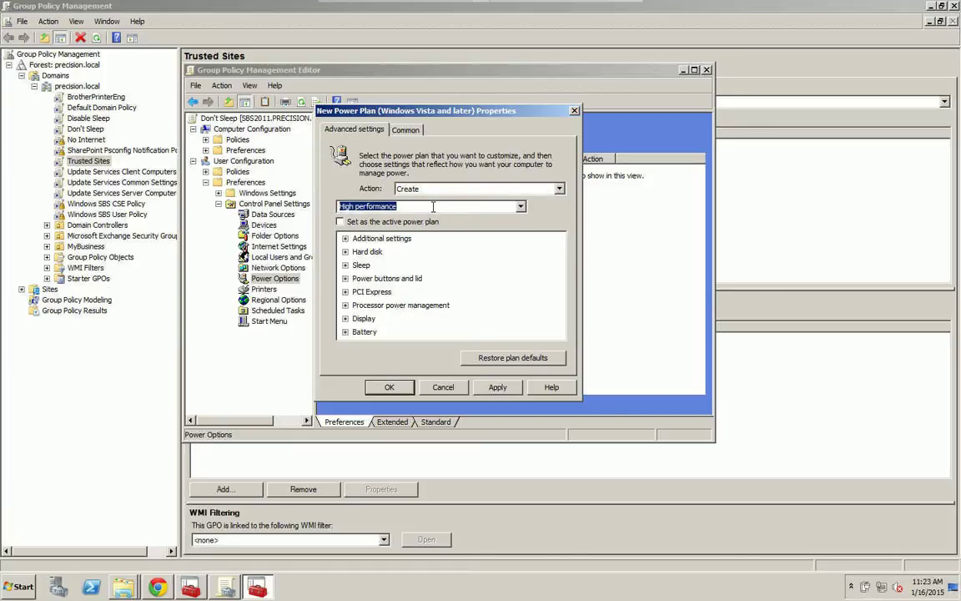
{"action": "left_click", "coordinate": [434, 206]}
{"action": "type", "text": "-"}
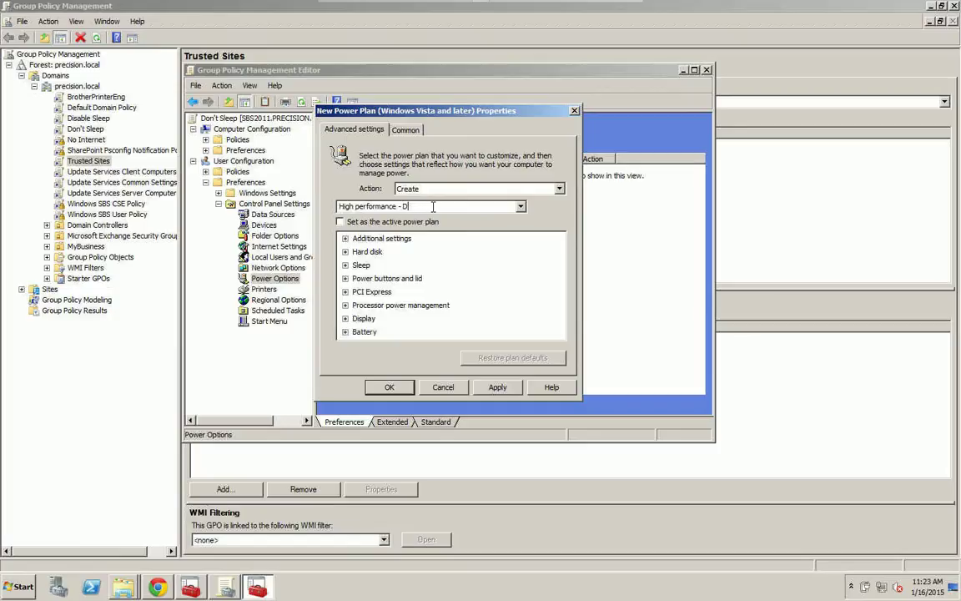
{"action": "type", "text": " Default"}
Step: Make the plan active and expand the wakeup password, hard disk and sleep-after settings
{"action": "left_click", "coordinate": [340, 221]}
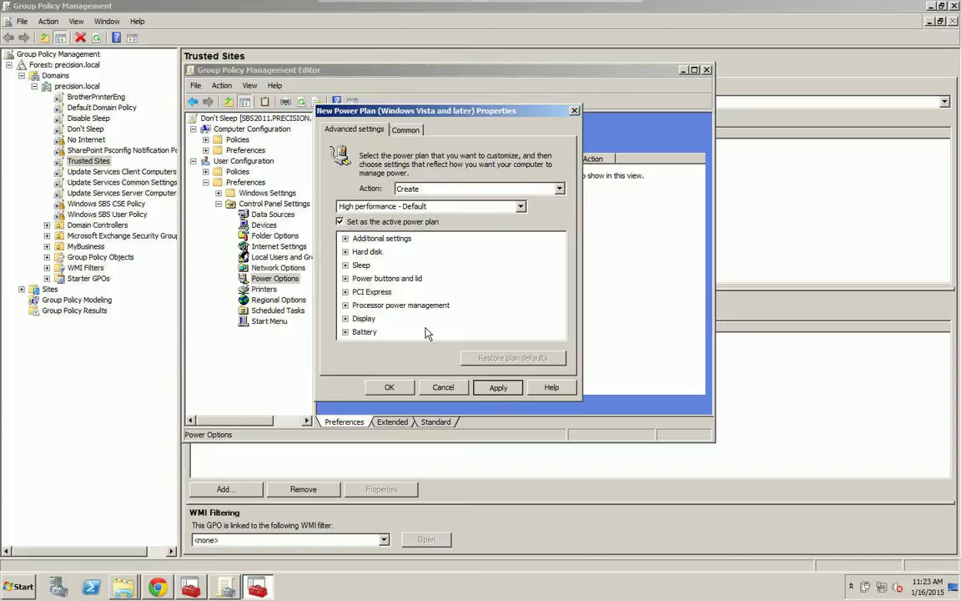
{"action": "left_click", "coordinate": [345, 239]}
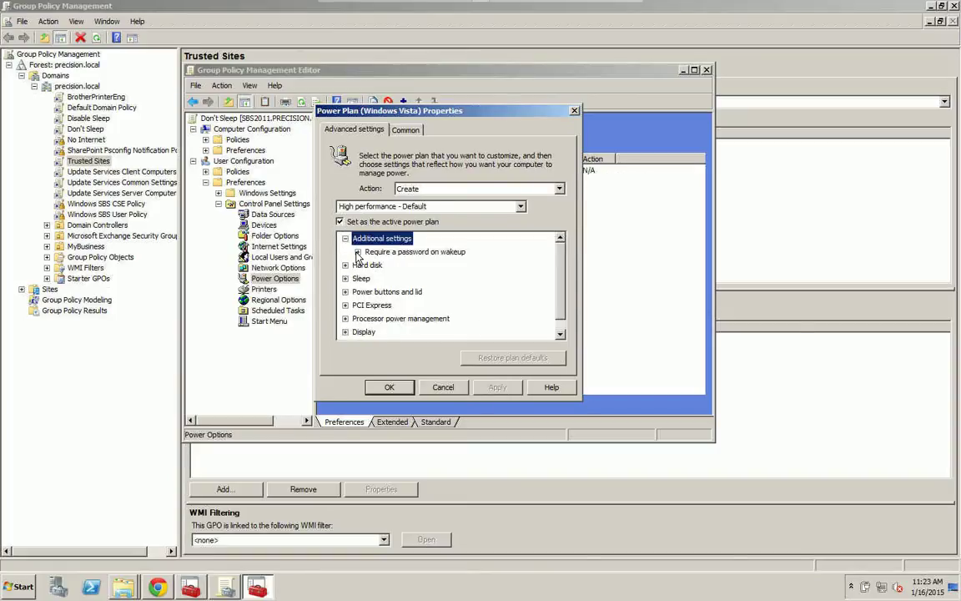
{"action": "left_click", "coordinate": [358, 252]}
{"action": "left_click", "coordinate": [346, 292]}
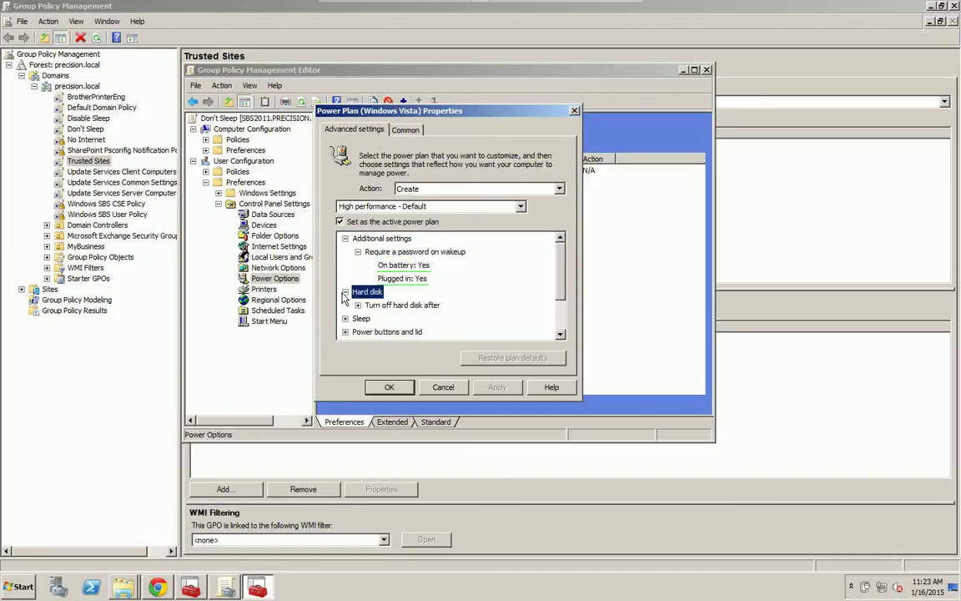
{"action": "left_click", "coordinate": [358, 305]}
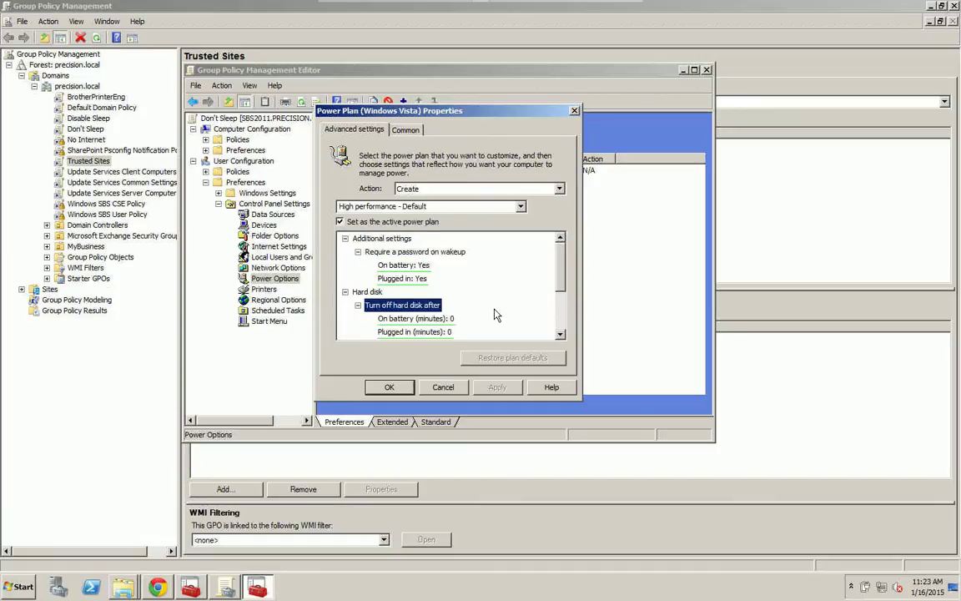
{"action": "scroll", "coordinate": [506, 250], "scroll_direction": "down", "scroll_amount": 2}
{"action": "left_click", "coordinate": [345, 279]}
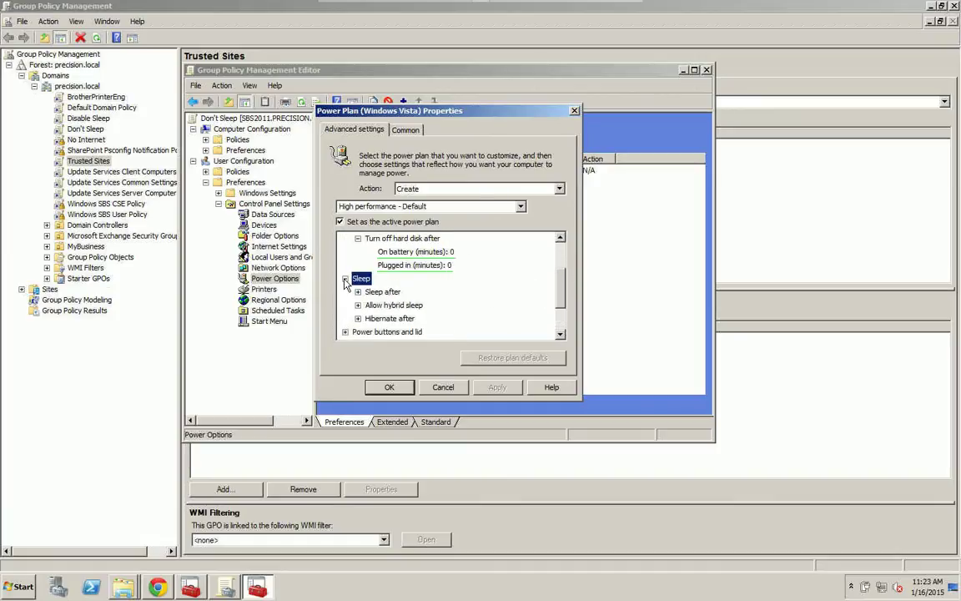
{"action": "left_click", "coordinate": [358, 292]}
Step: Review Allow hybrid sleep, Hibernate after (0 minutes) and the lid close action
{"action": "scroll", "coordinate": [564, 289], "scroll_direction": "down", "scroll_amount": 1}
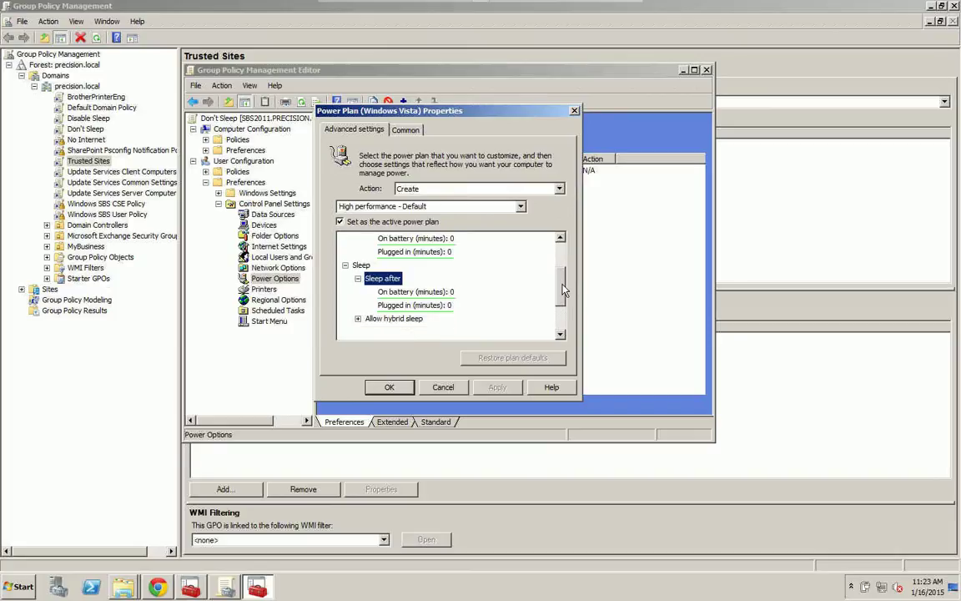
{"action": "scroll", "coordinate": [564, 290], "scroll_direction": "down", "scroll_amount": 1}
{"action": "left_click", "coordinate": [358, 305]}
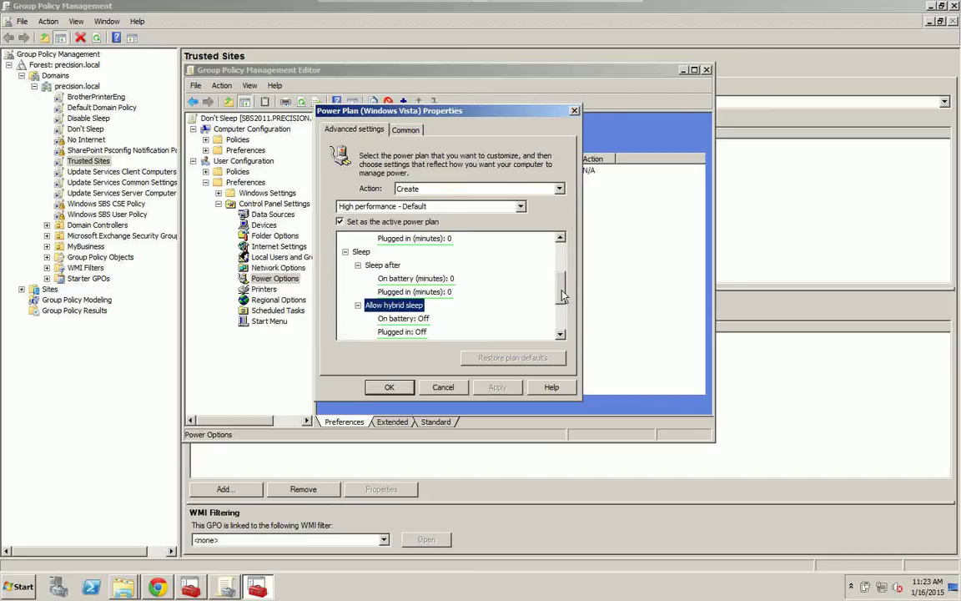
{"action": "scroll", "coordinate": [564, 293], "scroll_direction": "down", "scroll_amount": 2}
{"action": "left_click", "coordinate": [358, 304]}
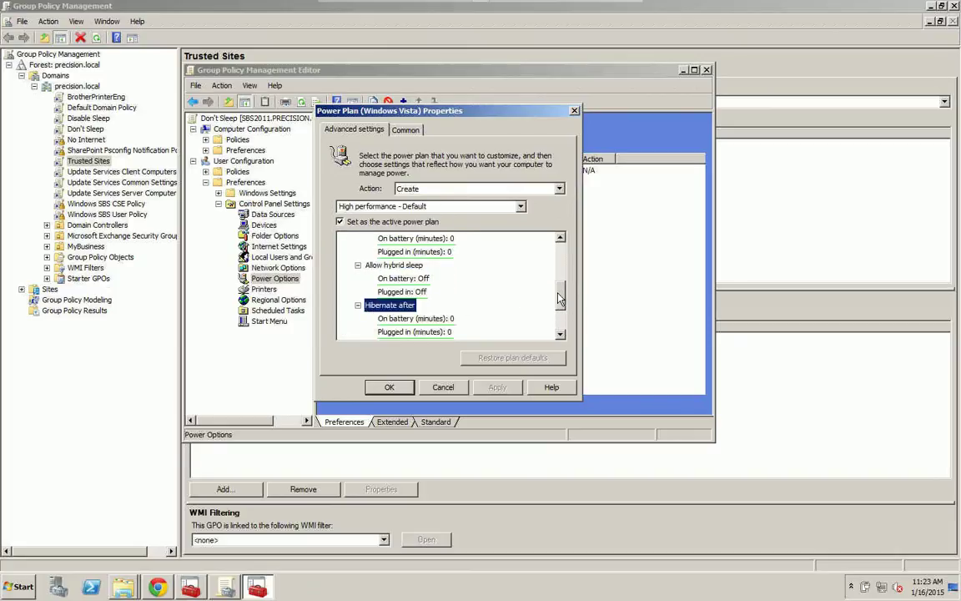
{"action": "scroll", "coordinate": [560, 298], "scroll_direction": "down", "scroll_amount": 4}
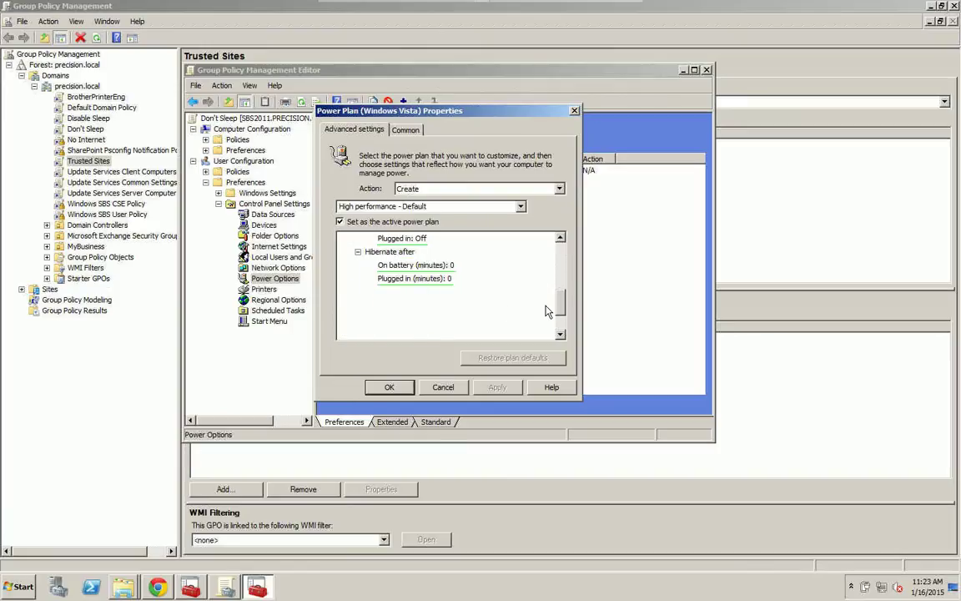
{"action": "left_click", "coordinate": [356, 304]}
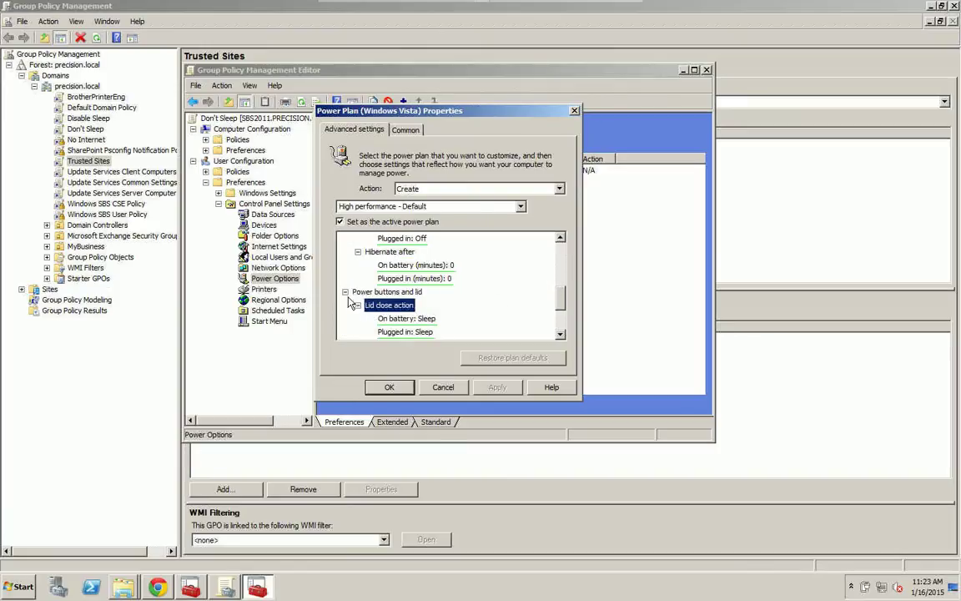
{"action": "left_click", "coordinate": [345, 292]}
{"action": "scroll", "coordinate": [373, 310], "scroll_direction": "down", "scroll_amount": 1}
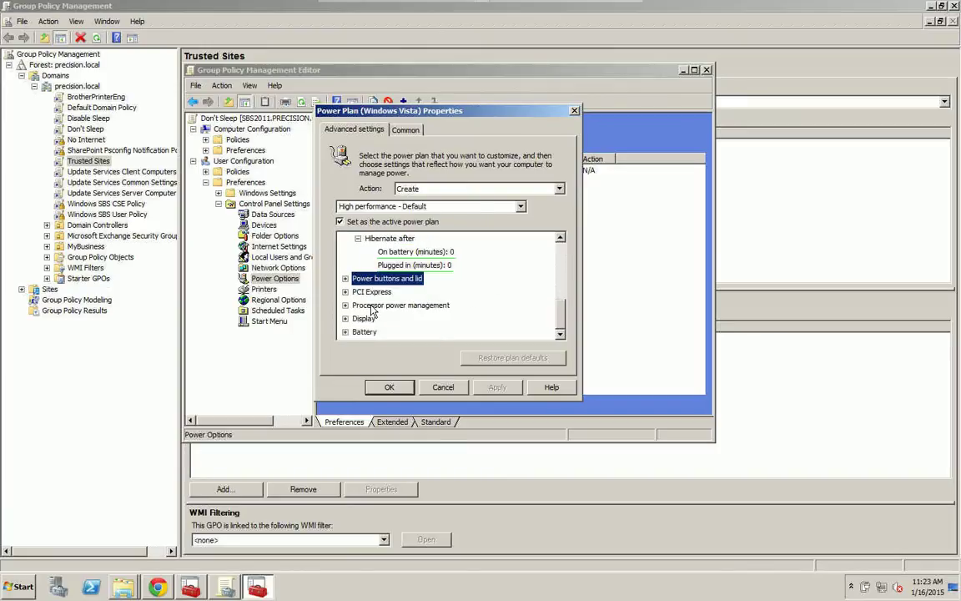
Step: Expand Processor power management, Display and Battery, checking display turn-off at 10/15 minutes
{"action": "left_click", "coordinate": [345, 304]}
{"action": "scroll", "coordinate": [562, 321], "scroll_direction": "down", "scroll_amount": 1}
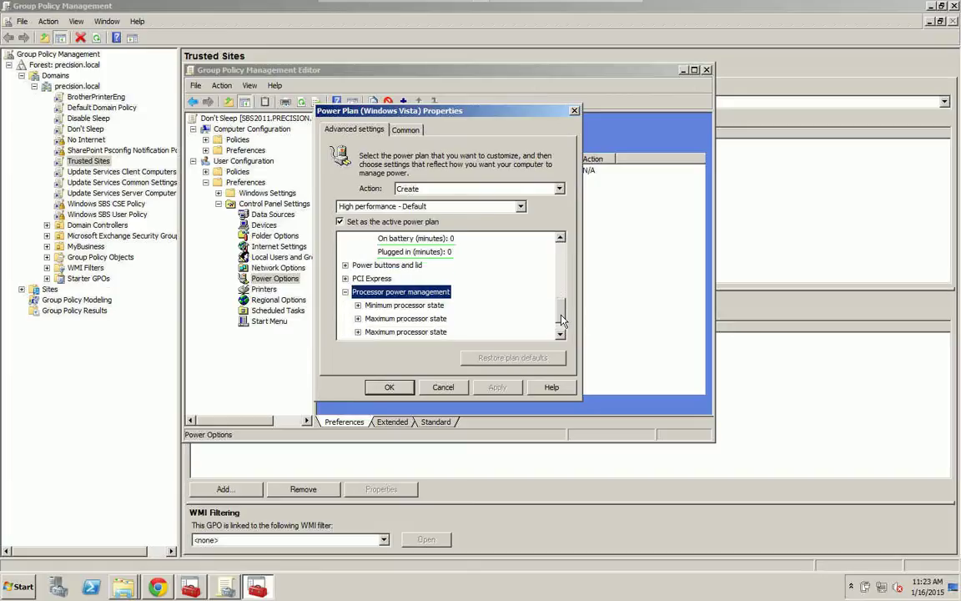
{"action": "scroll", "coordinate": [561, 320], "scroll_direction": "down", "scroll_amount": 1}
{"action": "left_click", "coordinate": [345, 318]}
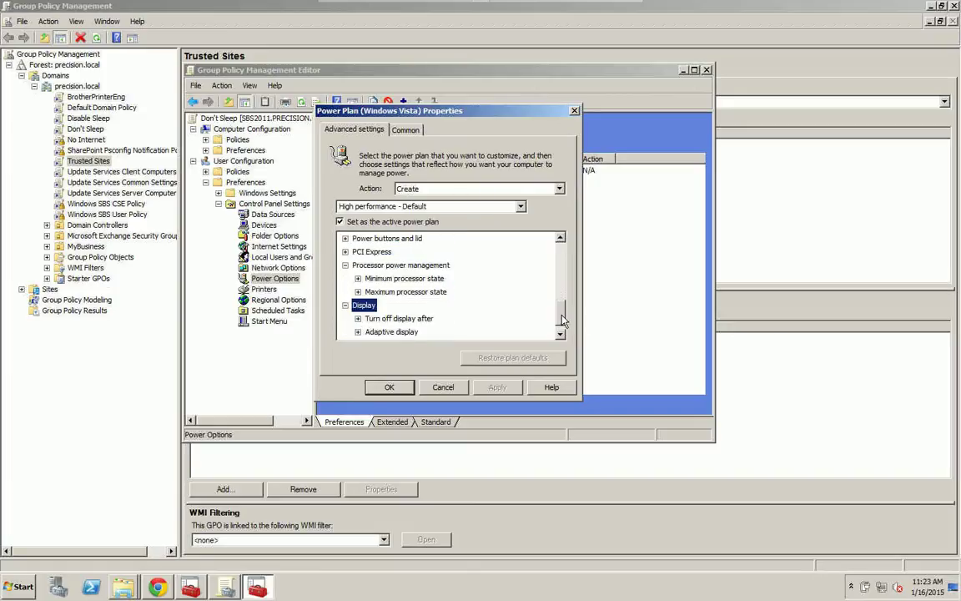
{"action": "scroll", "coordinate": [562, 321], "scroll_direction": "down", "scroll_amount": 1}
{"action": "left_click", "coordinate": [345, 331]}
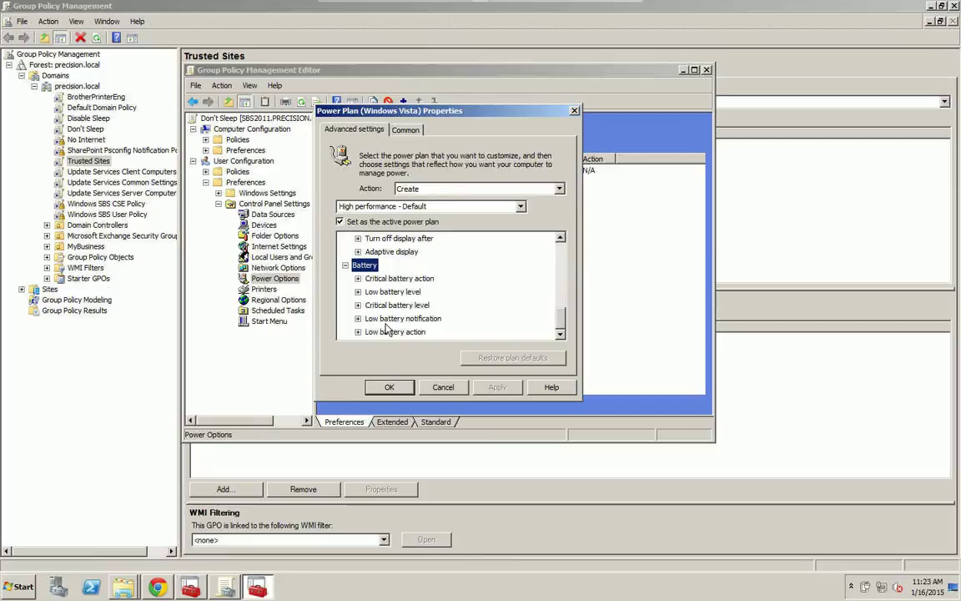
{"action": "scroll", "coordinate": [445, 309], "scroll_direction": "up", "scroll_amount": 2}
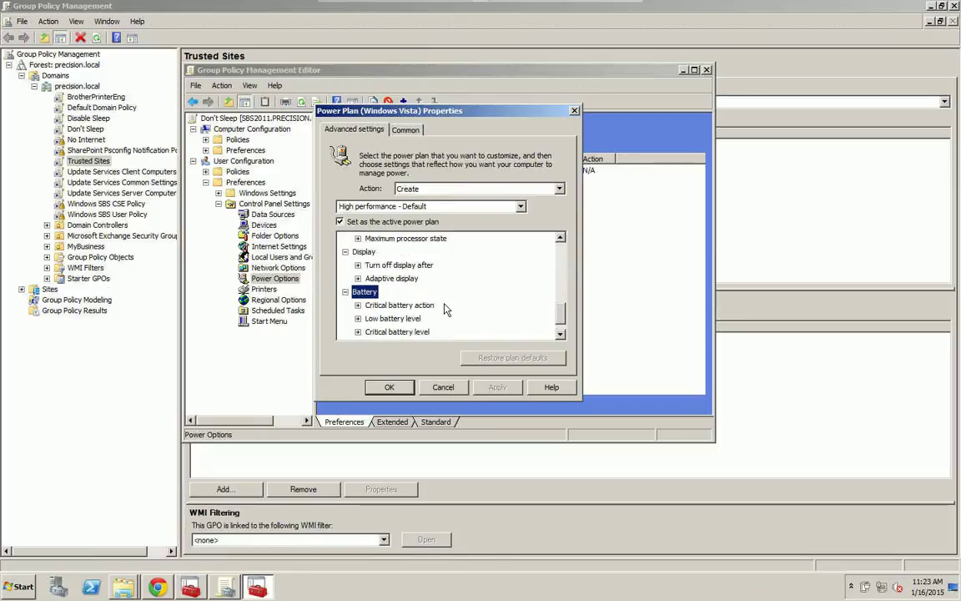
{"action": "double_click", "coordinate": [399, 264]}
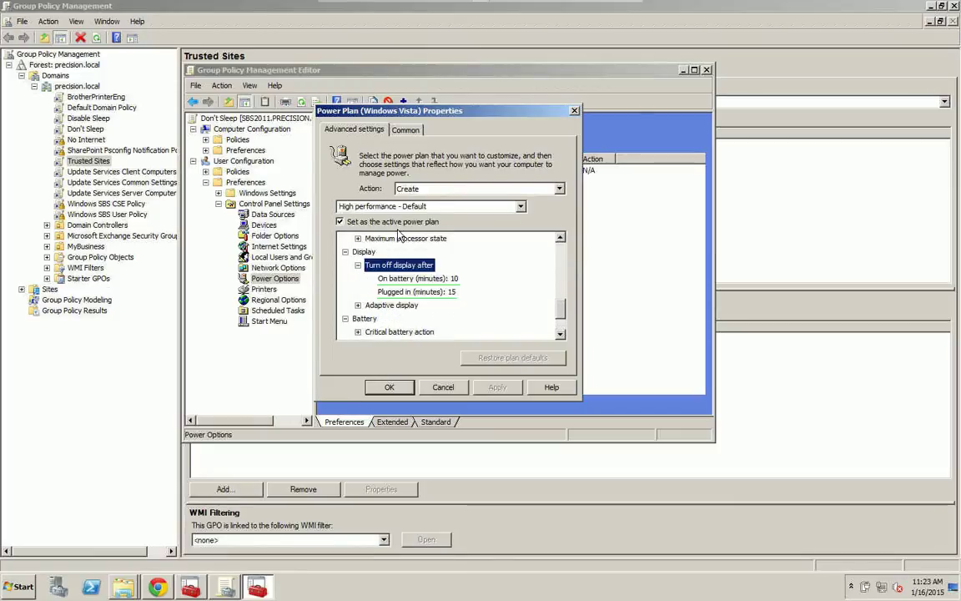
Step: Try item-level targeting on the Common tab, then cancel the Targeting Editor without changes
{"action": "left_click", "coordinate": [409, 130]}
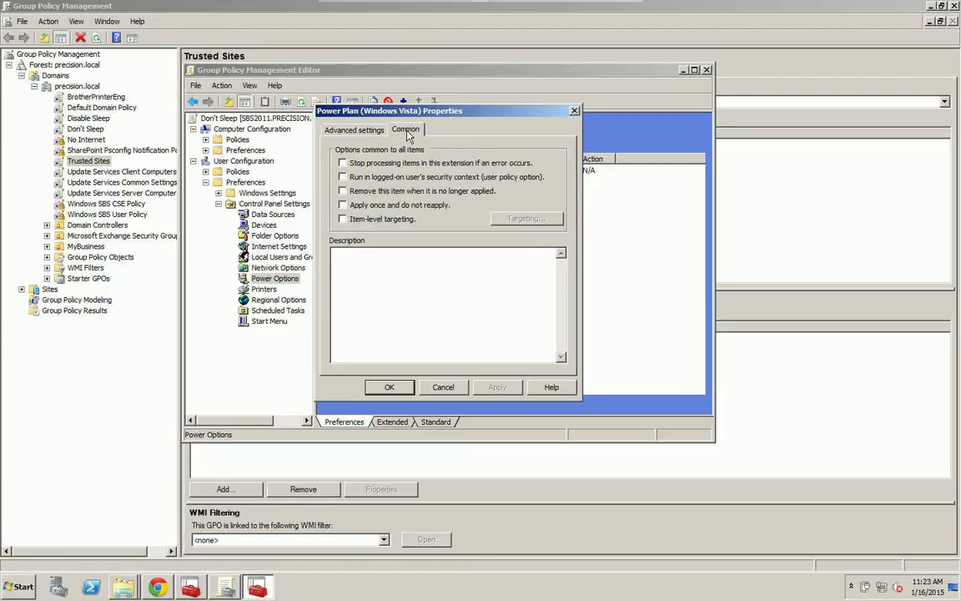
{"action": "left_click", "coordinate": [347, 219]}
{"action": "left_click", "coordinate": [505, 221]}
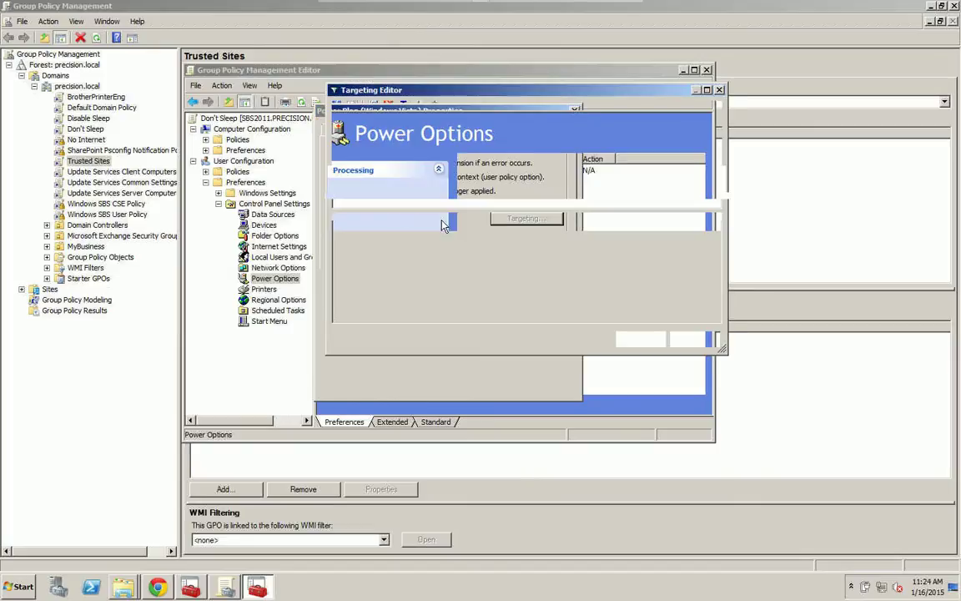
{"action": "left_click", "coordinate": [351, 110]}
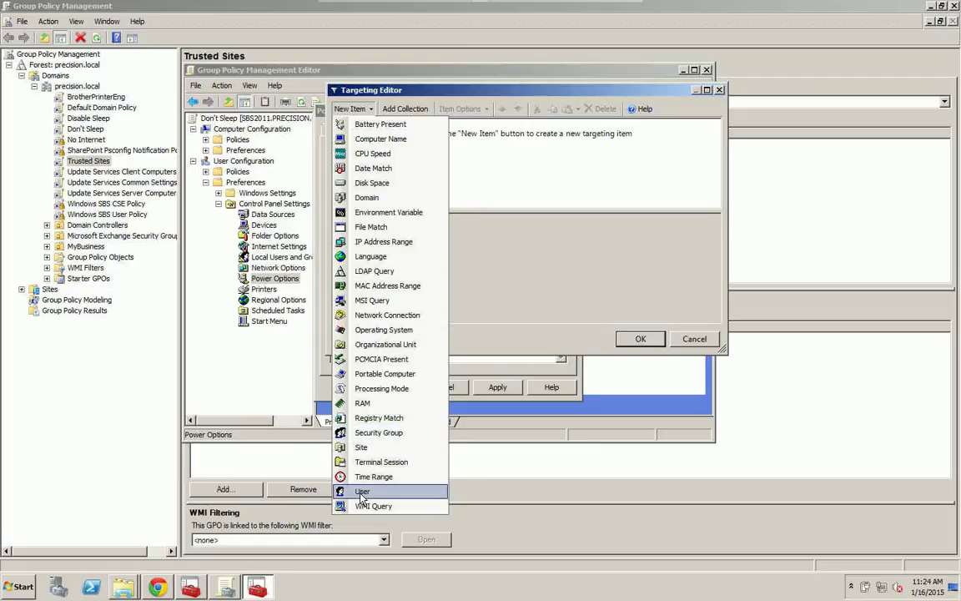
{"action": "left_click", "coordinate": [543, 324]}
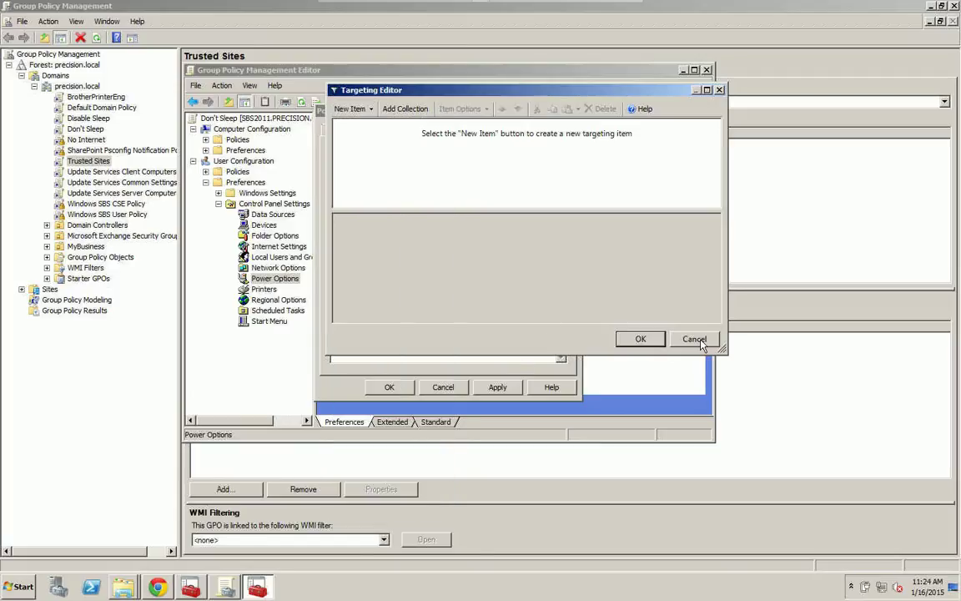
{"action": "key", "text": "Escape"}
Step: Turn item-level targeting off and apply the power plan item
{"action": "left_click", "coordinate": [342, 219]}
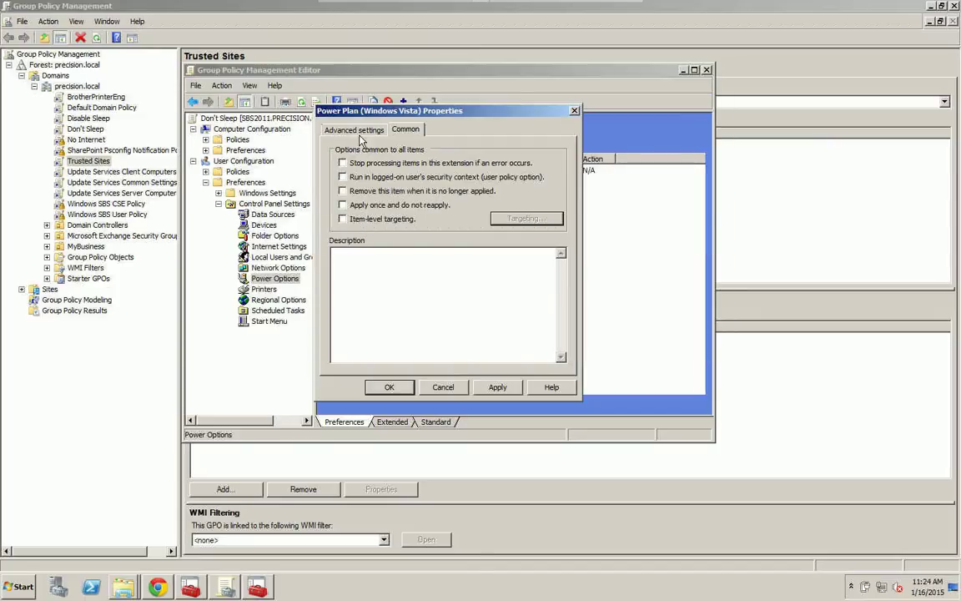
{"action": "key", "text": "ctrl+shift+Tab"}
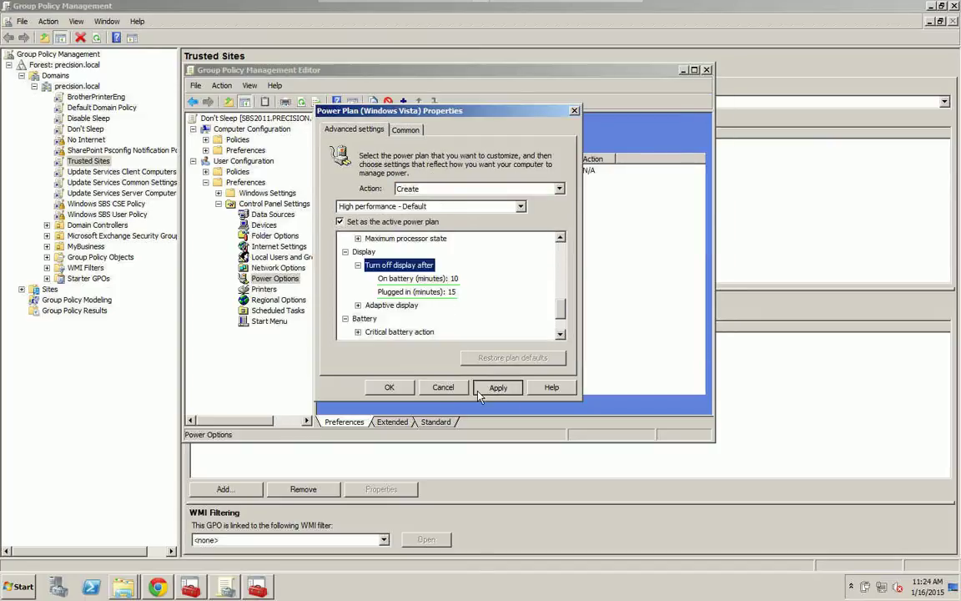
{"action": "left_click", "coordinate": [389, 389]}
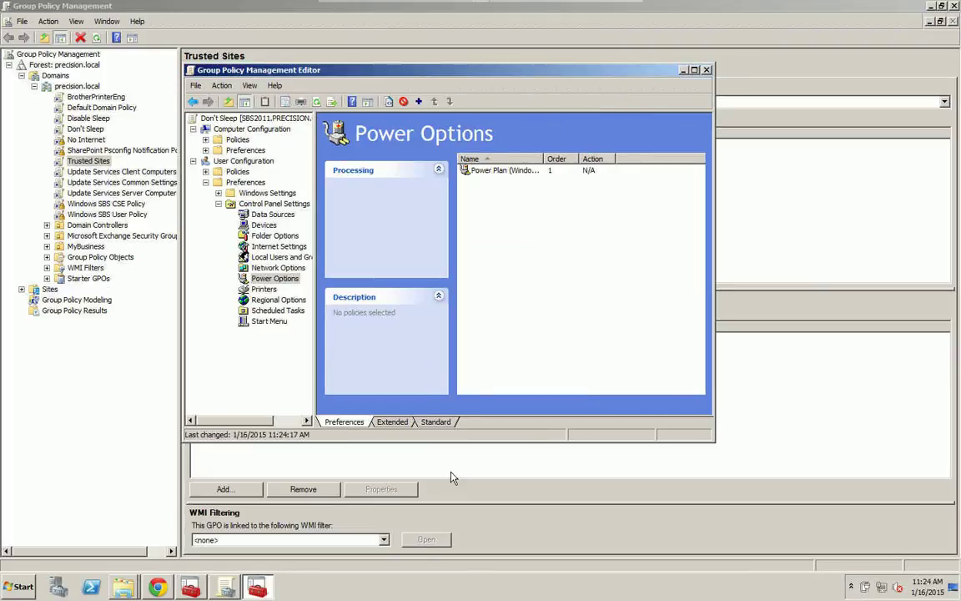
Step: Run gpupdate /force from the Run box
{"action": "key", "text": "super+r"}
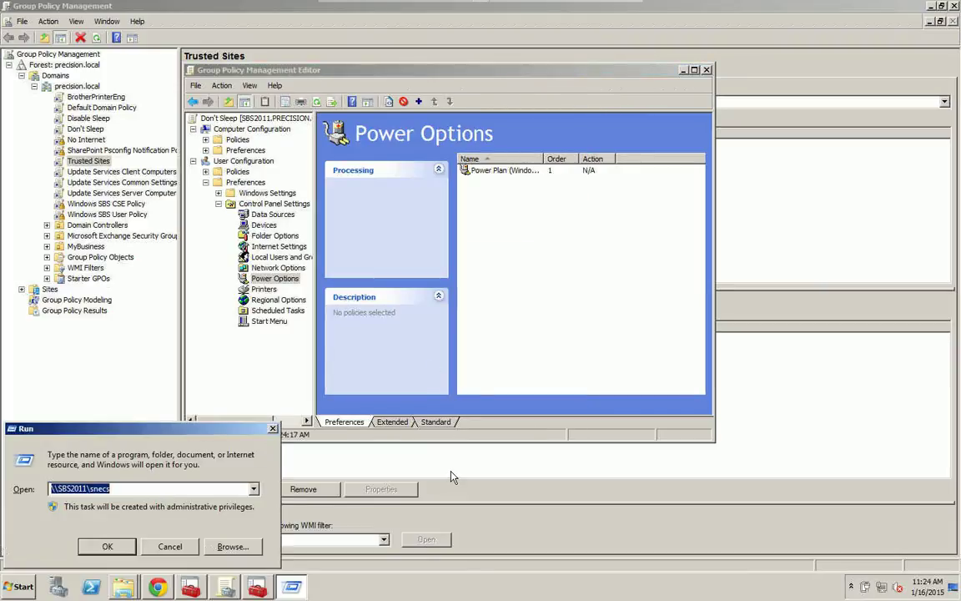
{"action": "type", "text": "gp"}
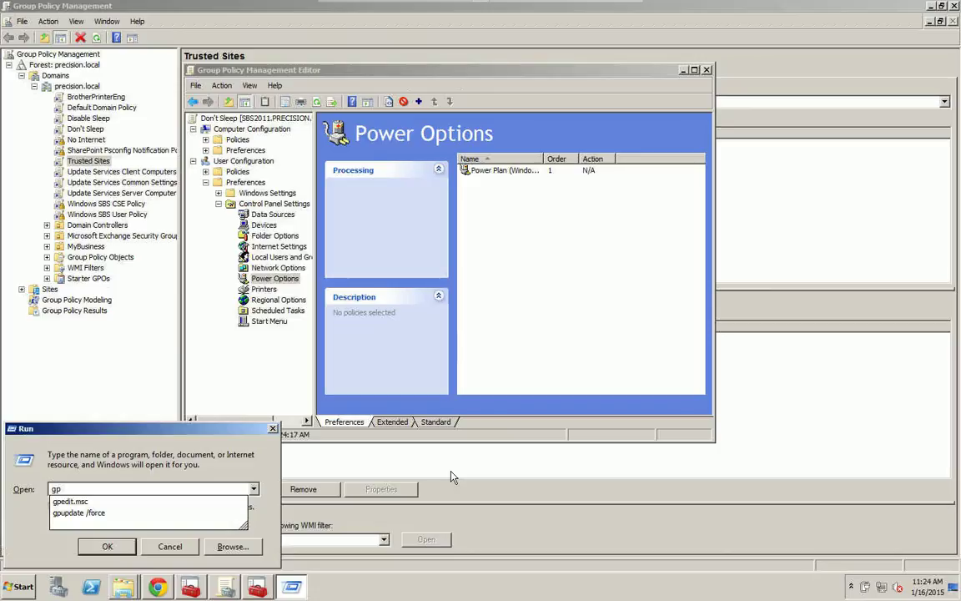
{"action": "type", "text": "update"}
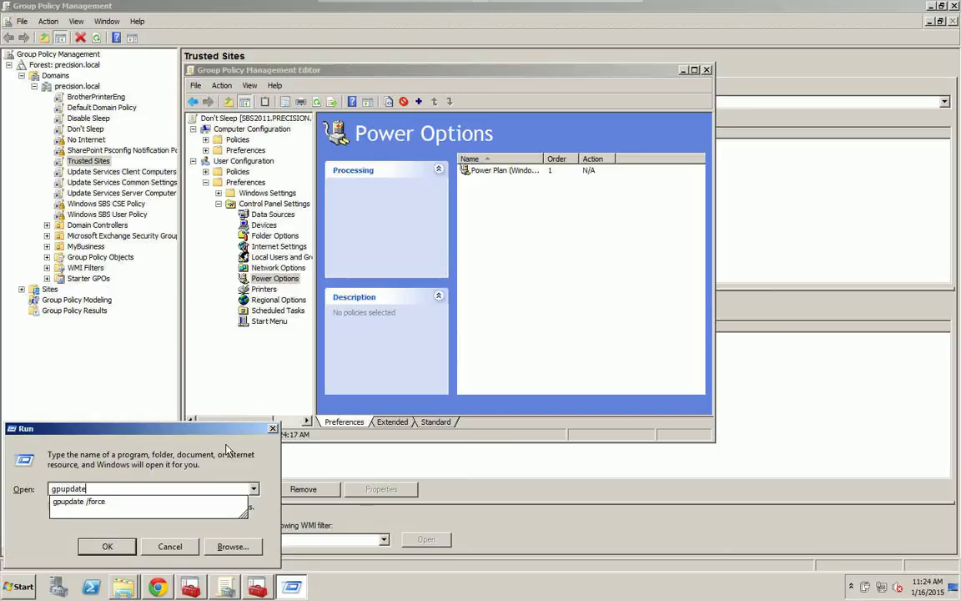
{"action": "left_click", "coordinate": [171, 502]}
{"action": "left_click", "coordinate": [117, 547]}
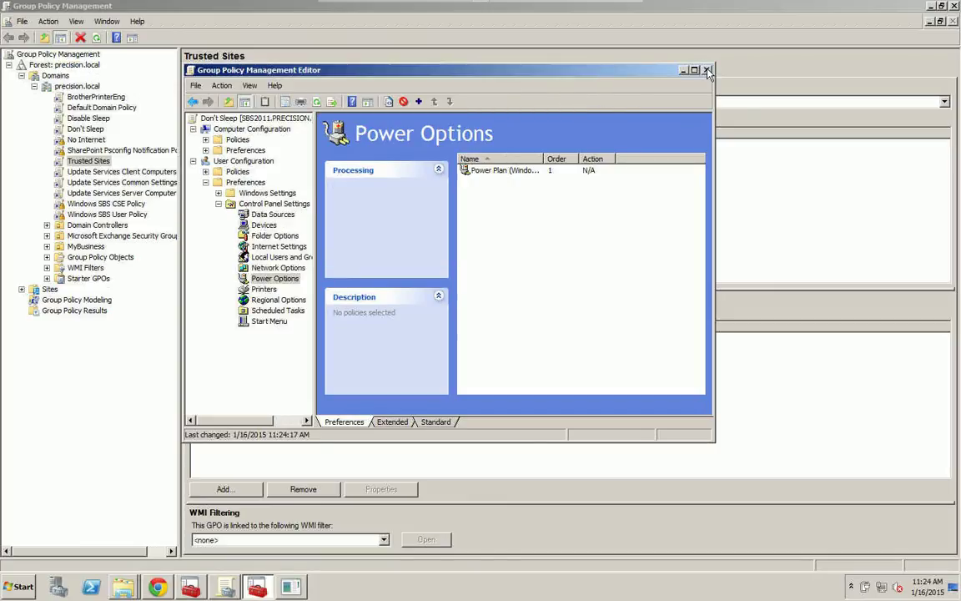
Step: Open Computer Policies > Administrative Templates > System > Power Management and view the plugged-in hibernate timeout policy
{"action": "left_click", "coordinate": [205, 182]}
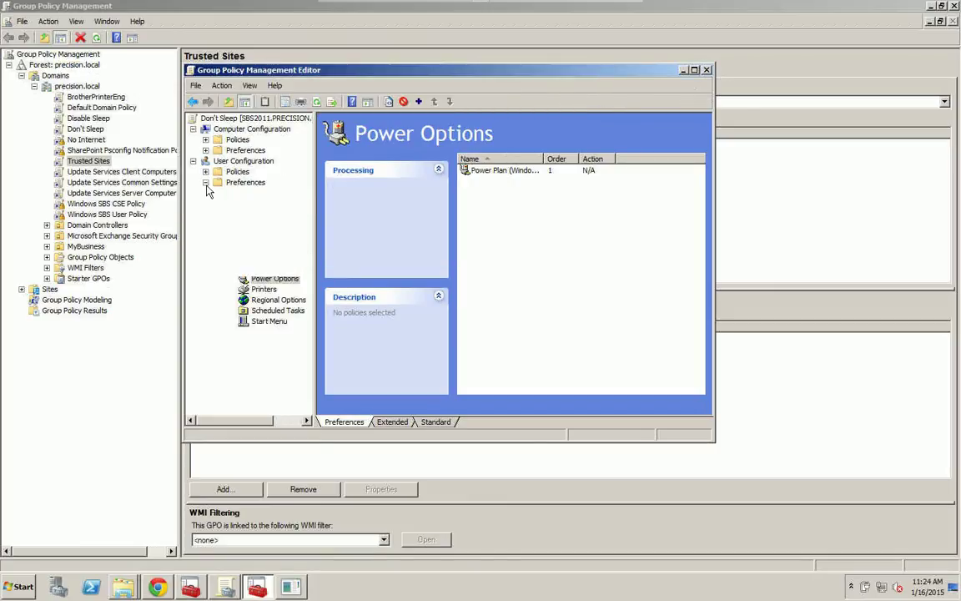
{"action": "left_click", "coordinate": [206, 150]}
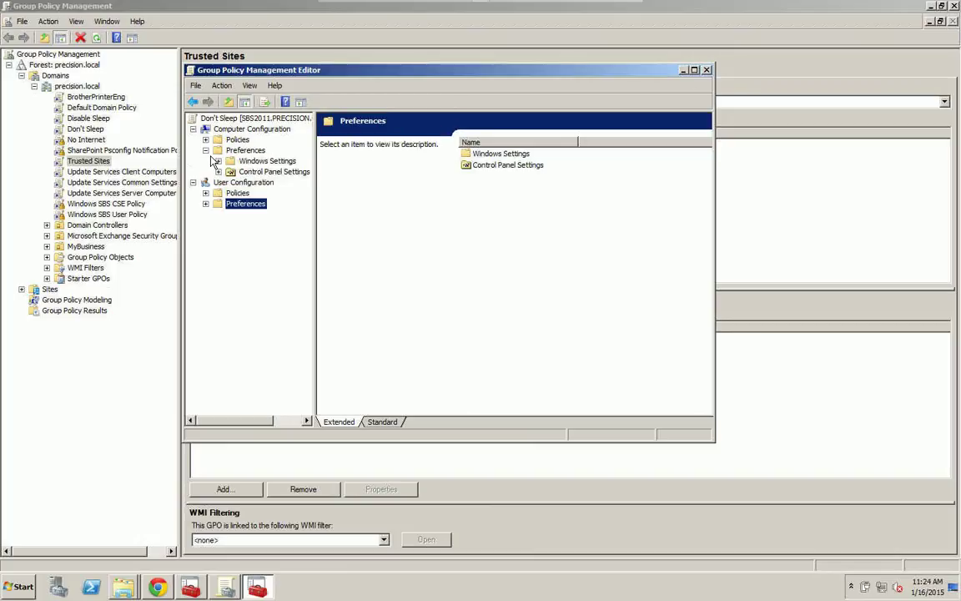
{"action": "left_click", "coordinate": [206, 141]}
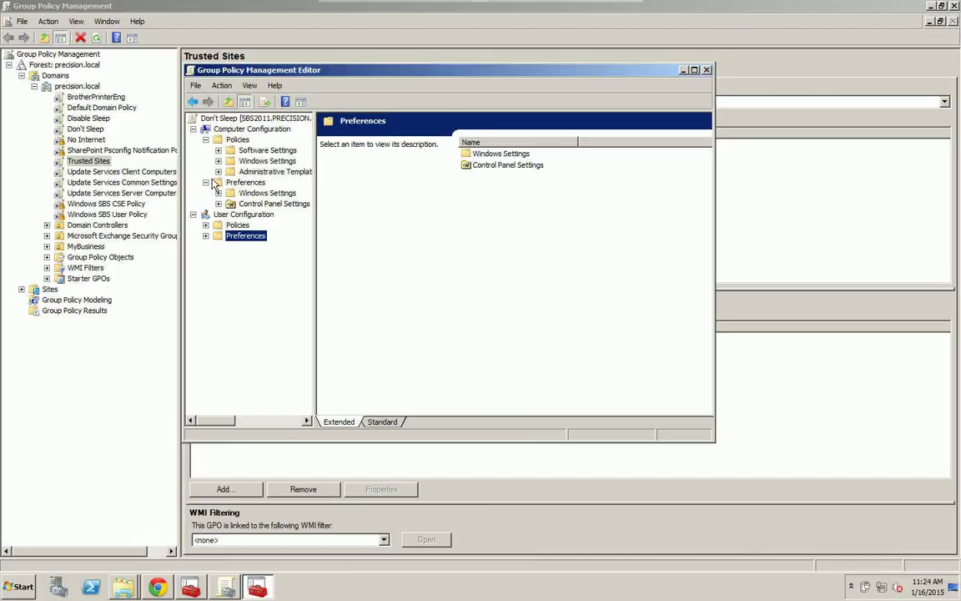
{"action": "left_click", "coordinate": [218, 172]}
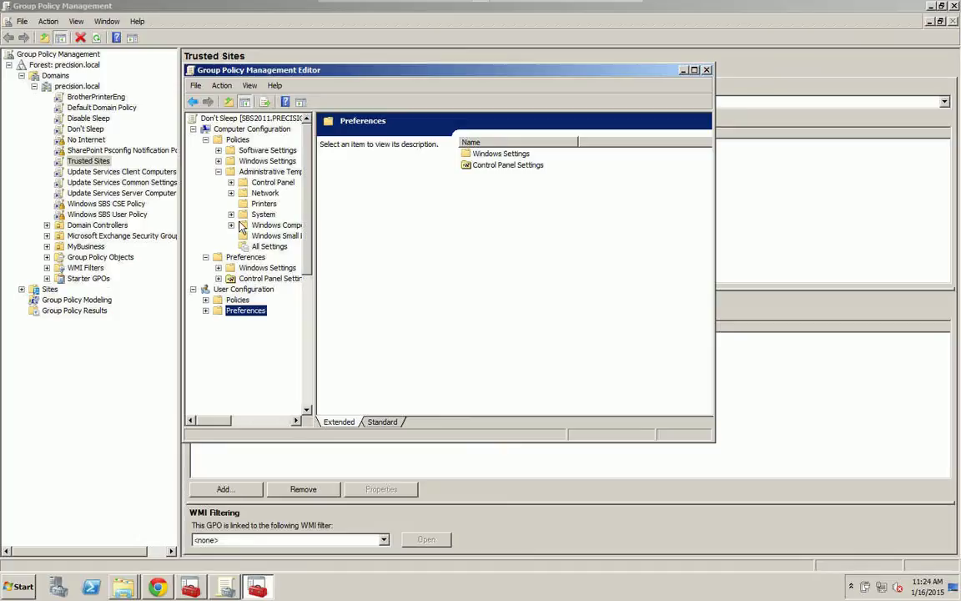
{"action": "left_click", "coordinate": [231, 214]}
{"action": "scroll", "coordinate": [293, 380], "scroll_direction": "down", "scroll_amount": 1}
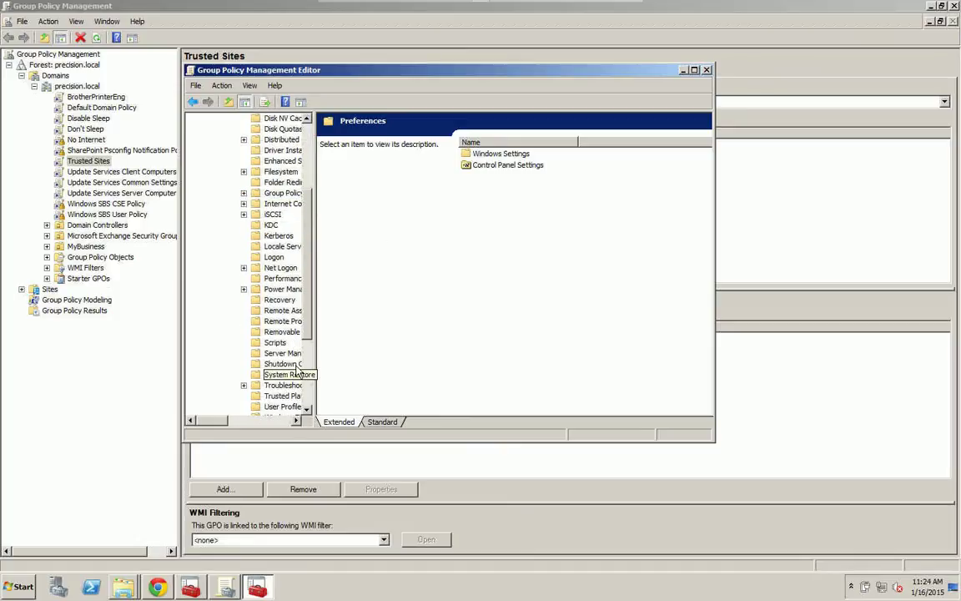
{"action": "left_click", "coordinate": [244, 290]}
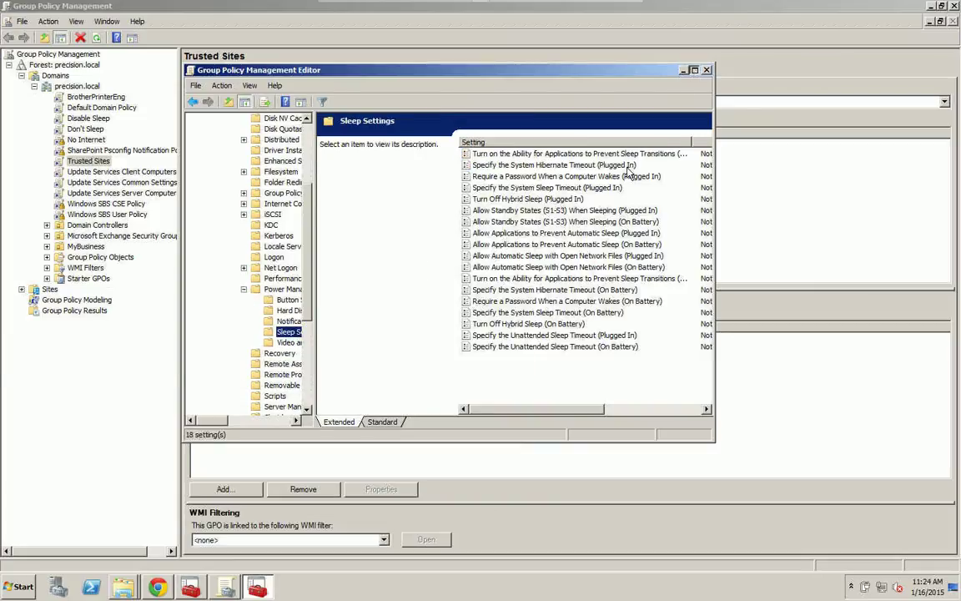
{"action": "key", "text": "super+Up"}
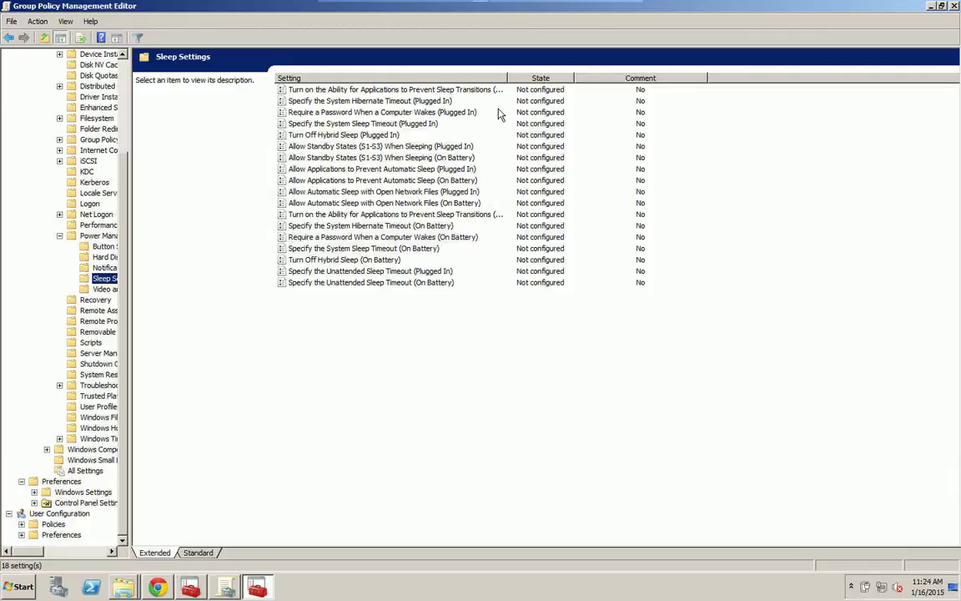
{"action": "left_click", "coordinate": [438, 101]}
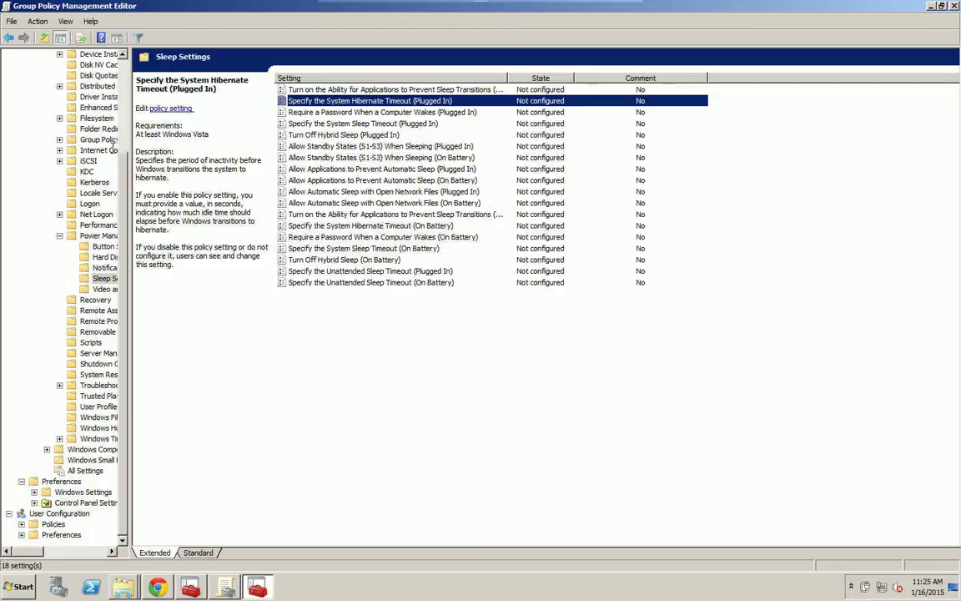
{"action": "scroll", "coordinate": [114, 117], "scroll_direction": "up", "scroll_amount": 4}
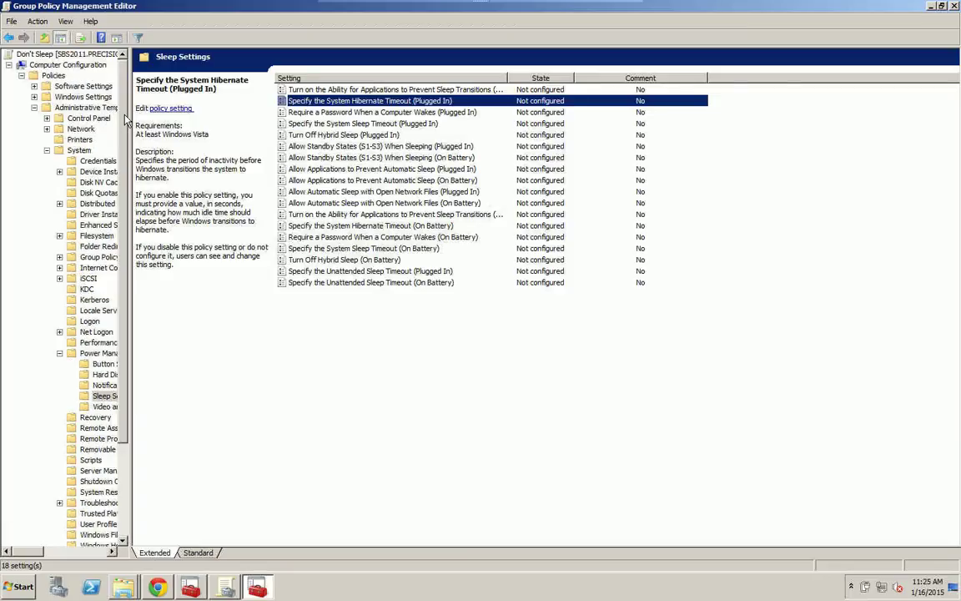
Step: Collapse the System branch, then Administrative Templates
{"action": "left_click", "coordinate": [46, 150]}
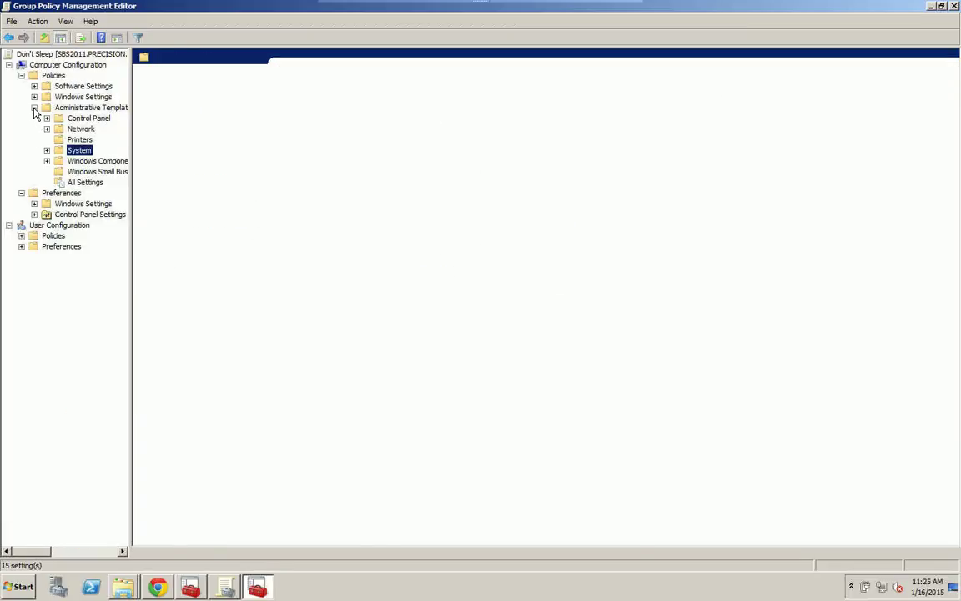
{"action": "left_click", "coordinate": [33, 107]}
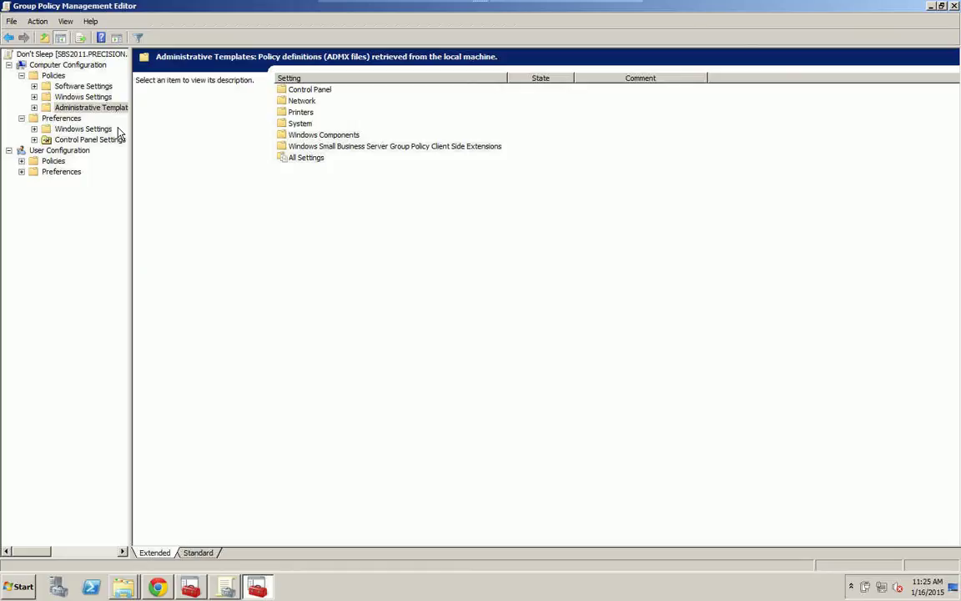